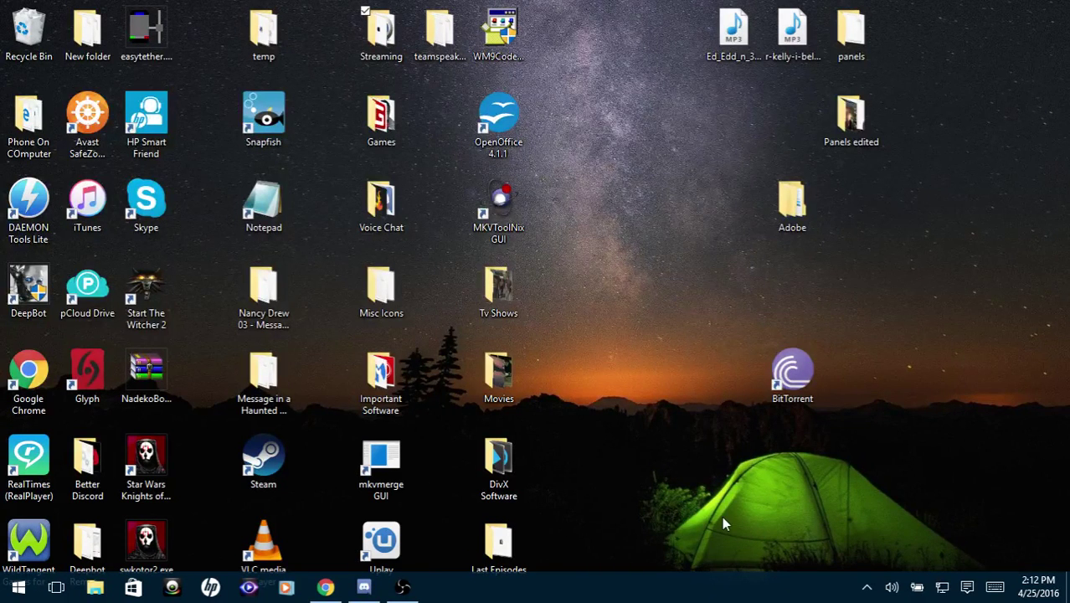
# - Minimize OBS and restore Chrome showing the NETGEAR genie page at 192.168.1.1
pyautogui.click(405, 588)
pyautogui.click(405, 587)
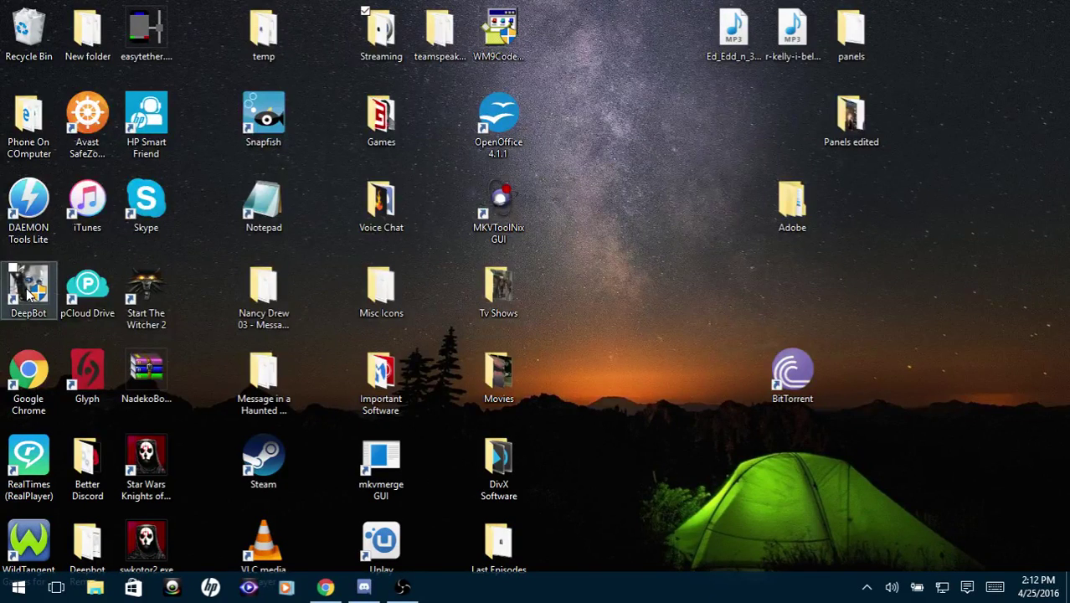
pyautogui.click(326, 588)
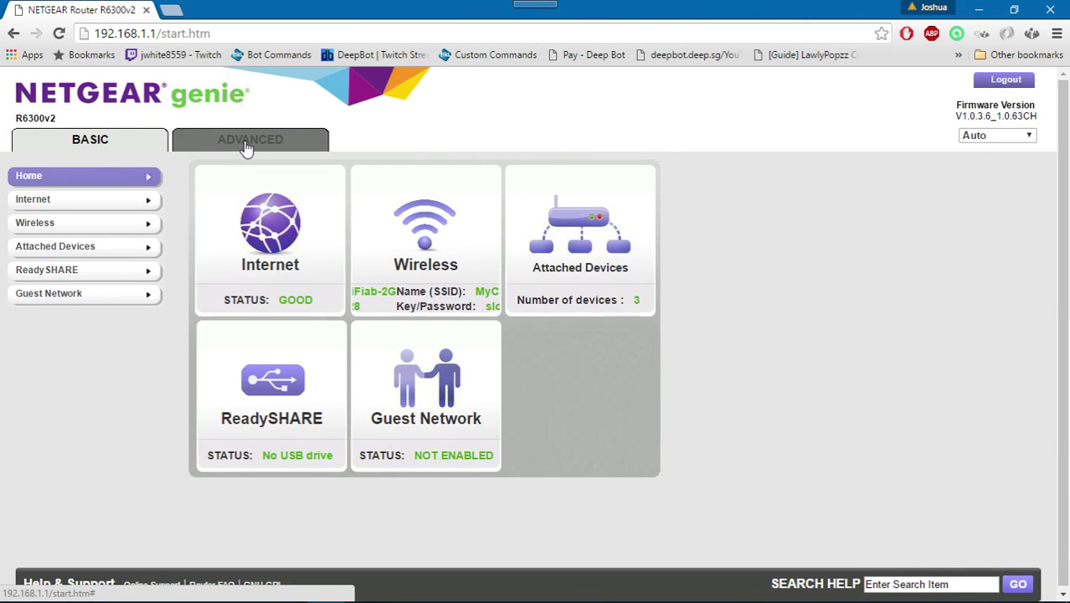
pyautogui.click(984, 9)
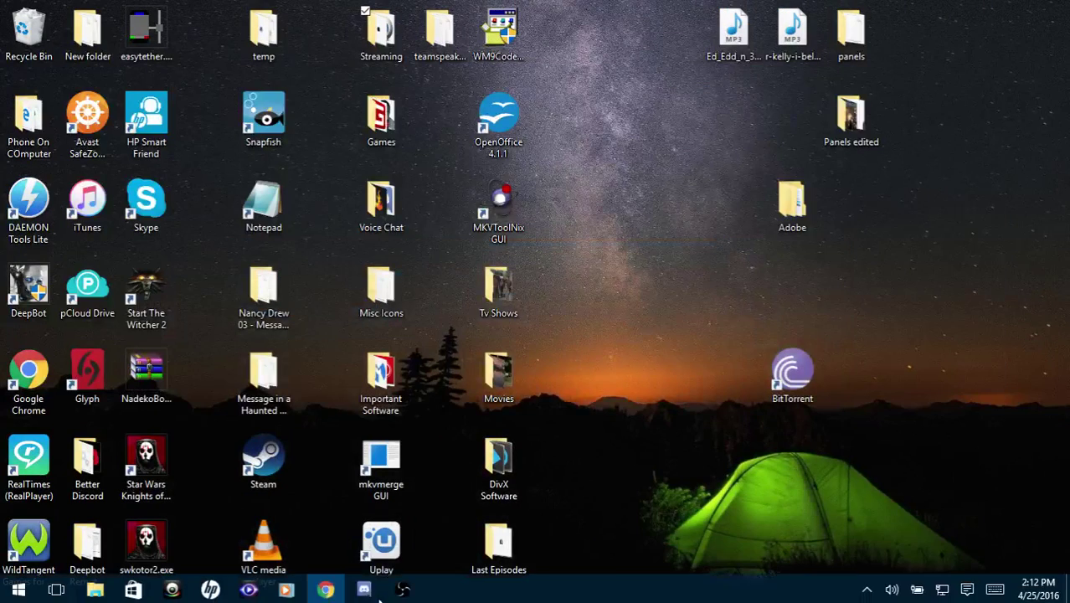
pyautogui.click(364, 591)
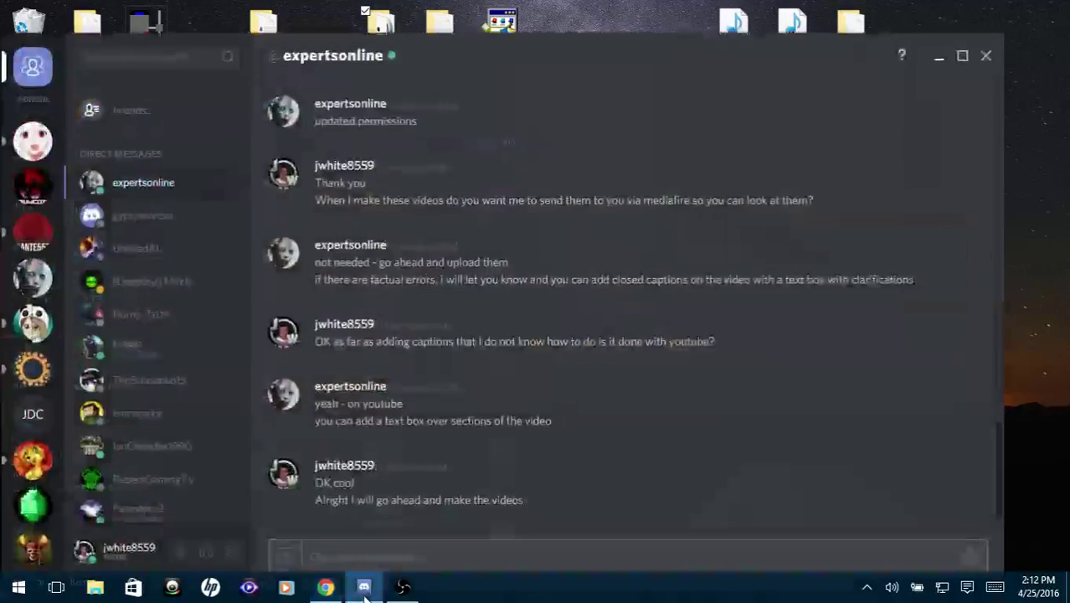
pyautogui.click(325, 587)
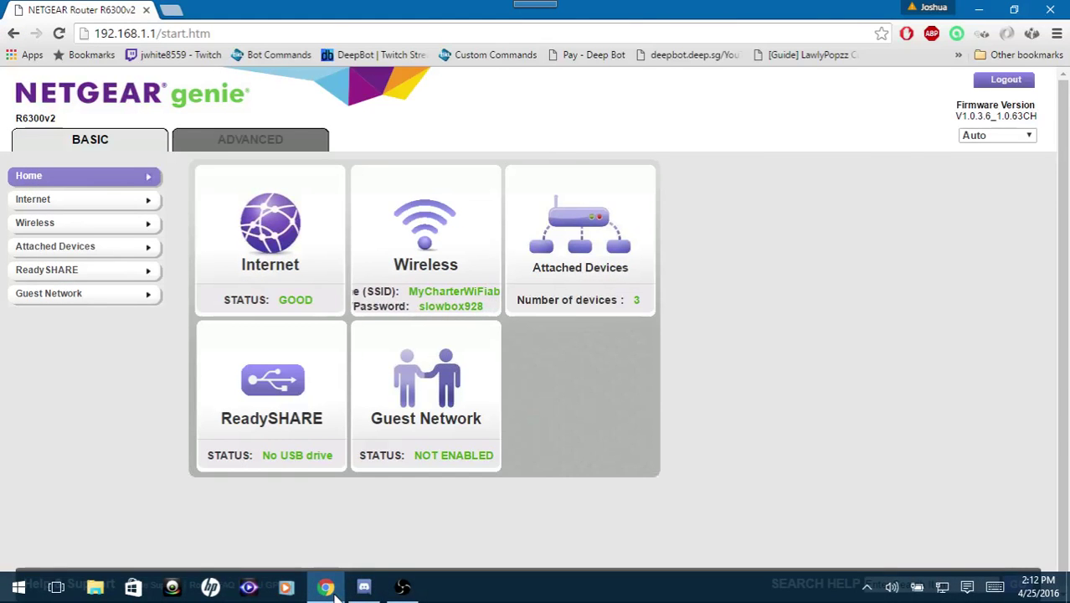
pyautogui.click(215, 148)
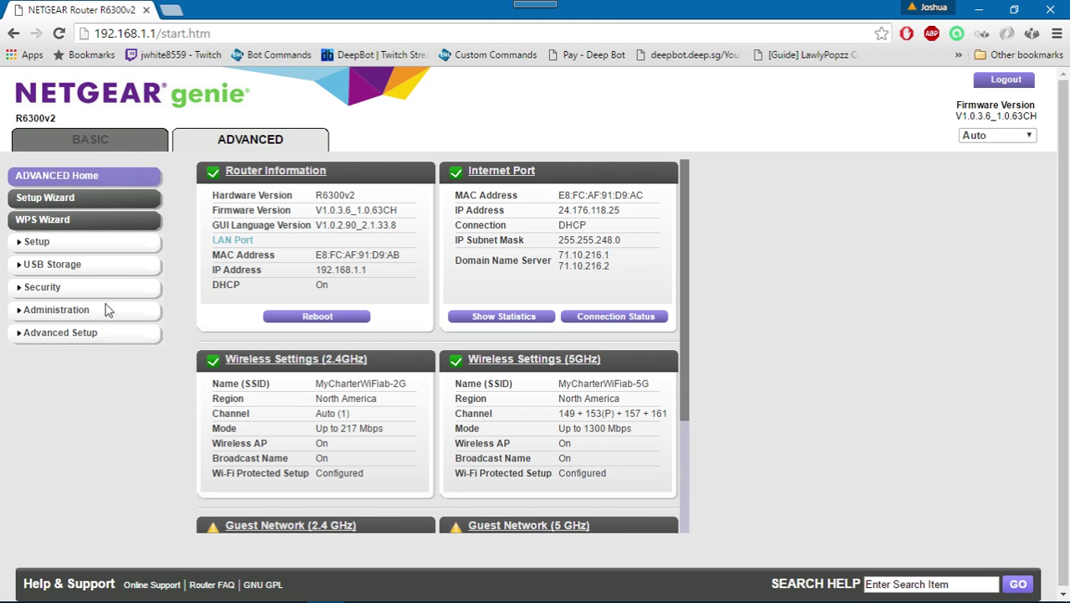
pyautogui.click(87, 142)
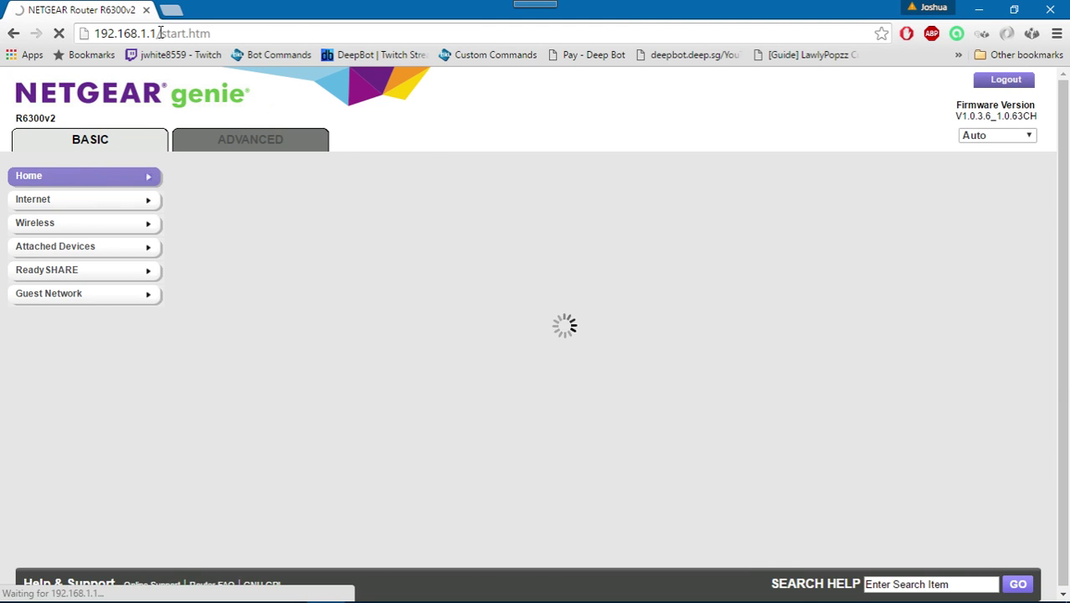
pyautogui.moveTo(156, 33); pyautogui.dragTo(95, 36)
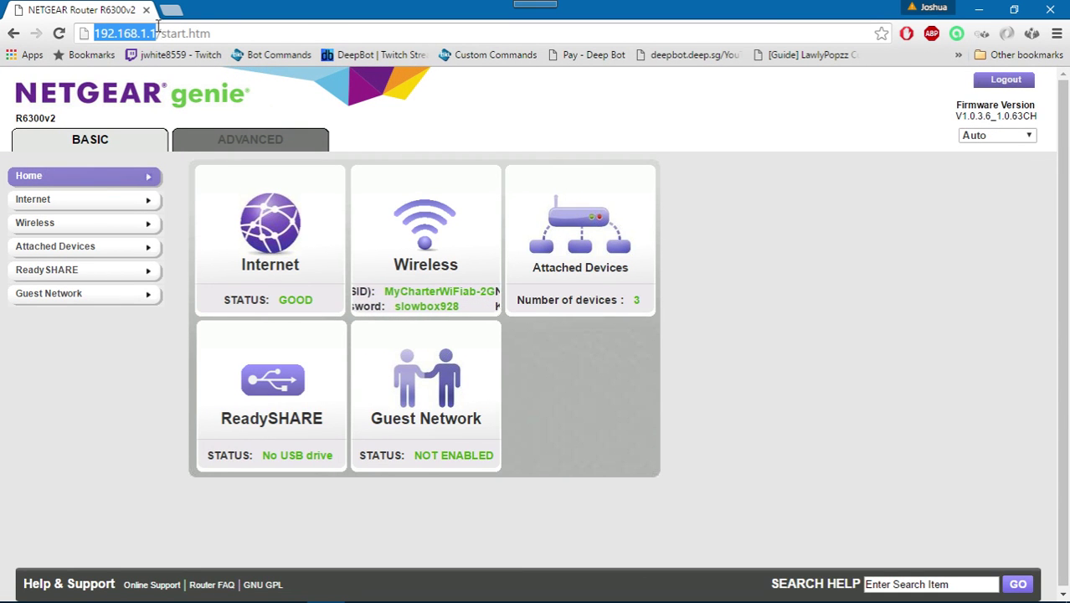
pyautogui.hotkey('ctrl', 'a')
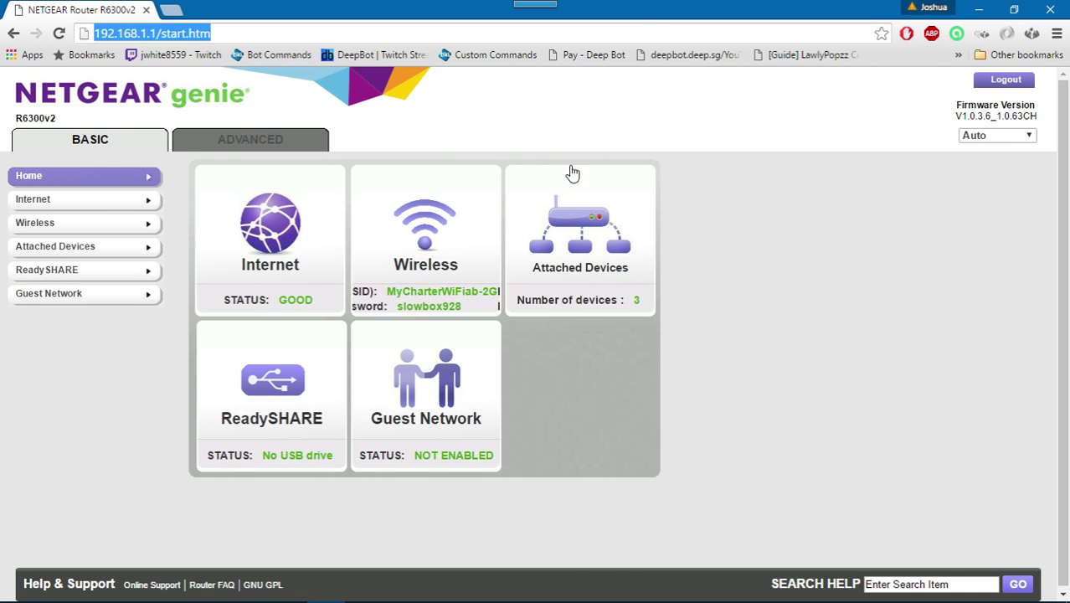
# - Go to Advanced Setup > Port Forwarding / Port Triggering and select the Deepbot port 3337 rule
pyautogui.click(260, 141)
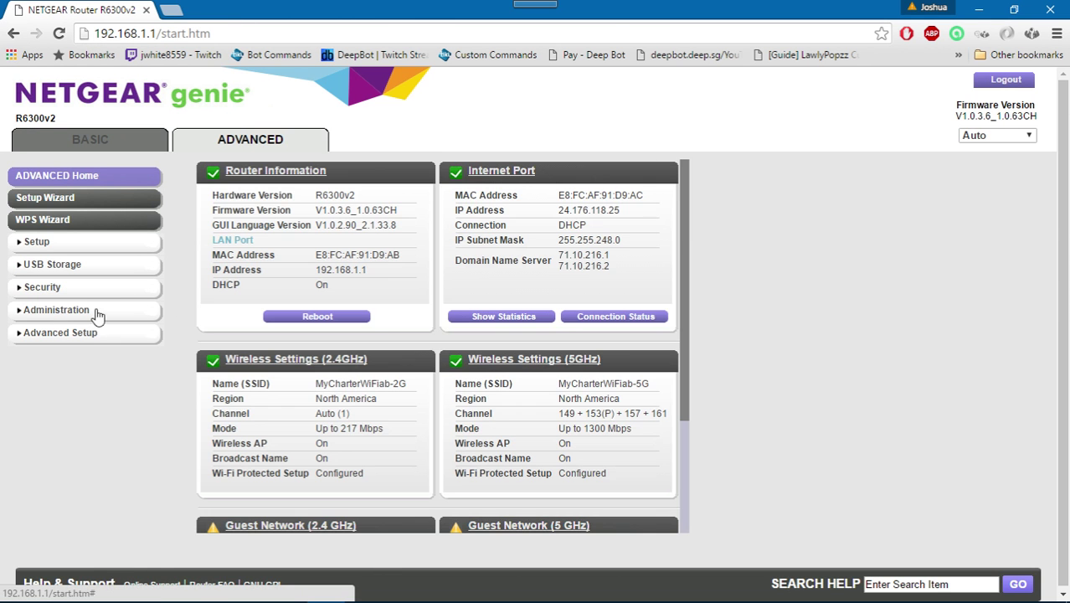
pyautogui.click(55, 334)
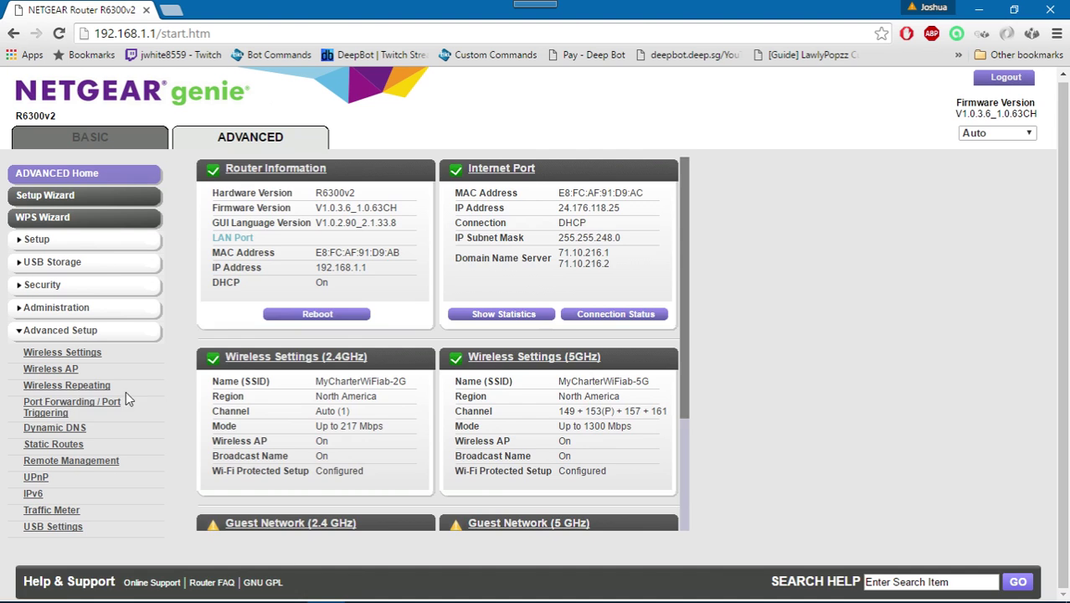
pyautogui.click(61, 410)
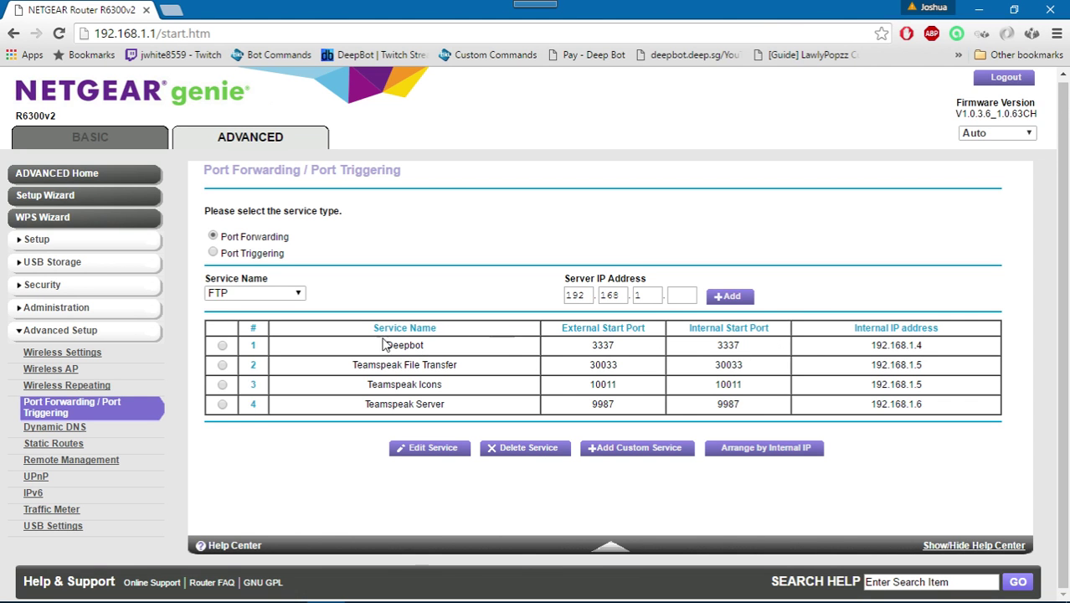
pyautogui.click(223, 347)
# - Edit the Deepbot rule and verify its TCP protocol and external port 3337 to 192.168.1.4
pyautogui.click(430, 450)
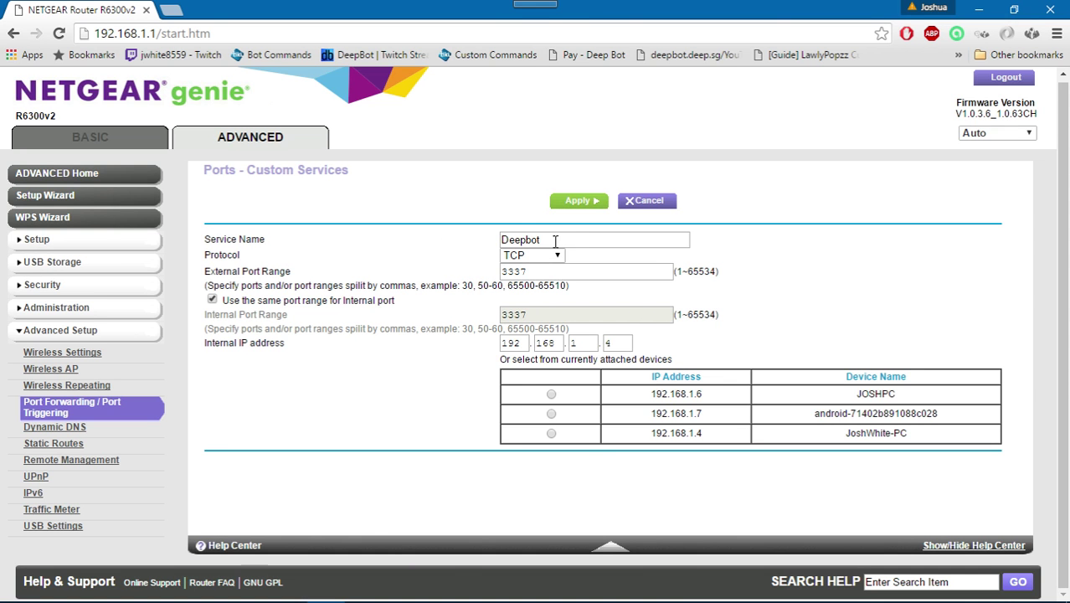
pyautogui.moveTo(554, 240); pyautogui.dragTo(506, 240)
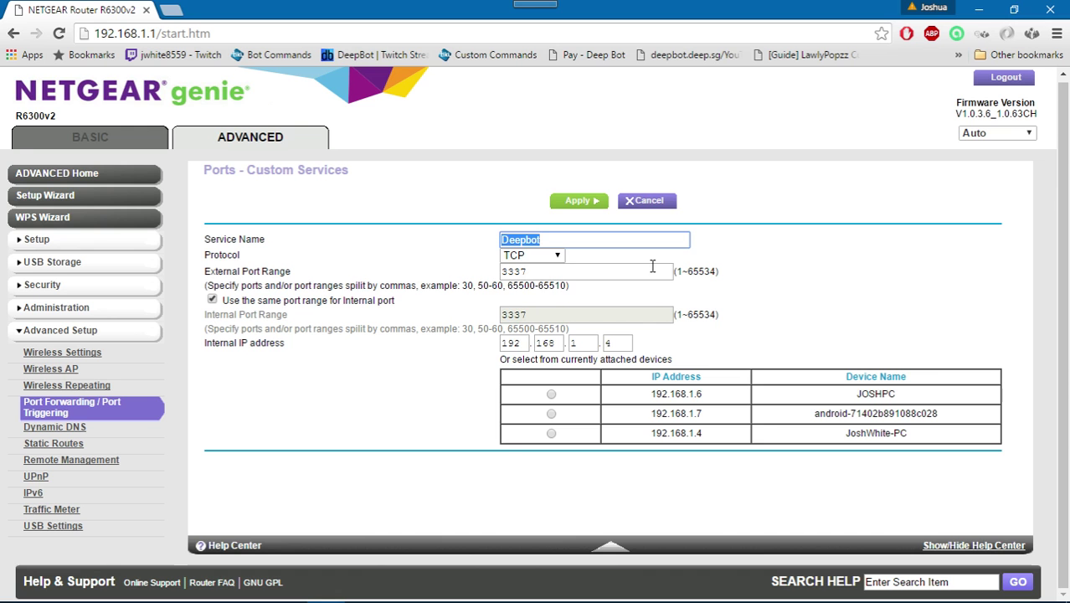
pyautogui.click(535, 255)
pyautogui.click(536, 278)
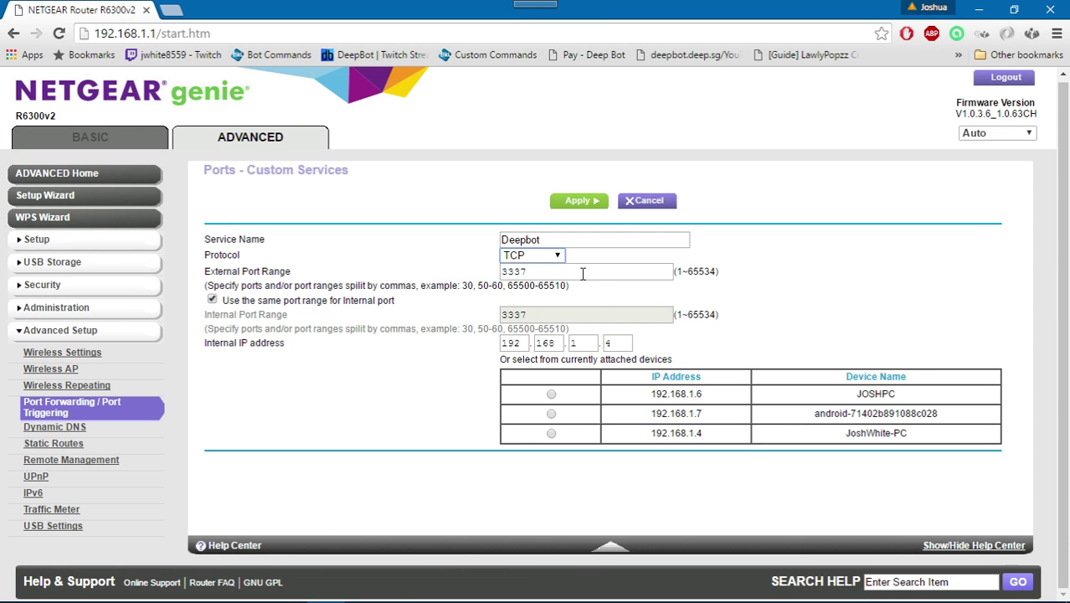
pyautogui.moveTo(582, 274); pyautogui.dragTo(484, 271)
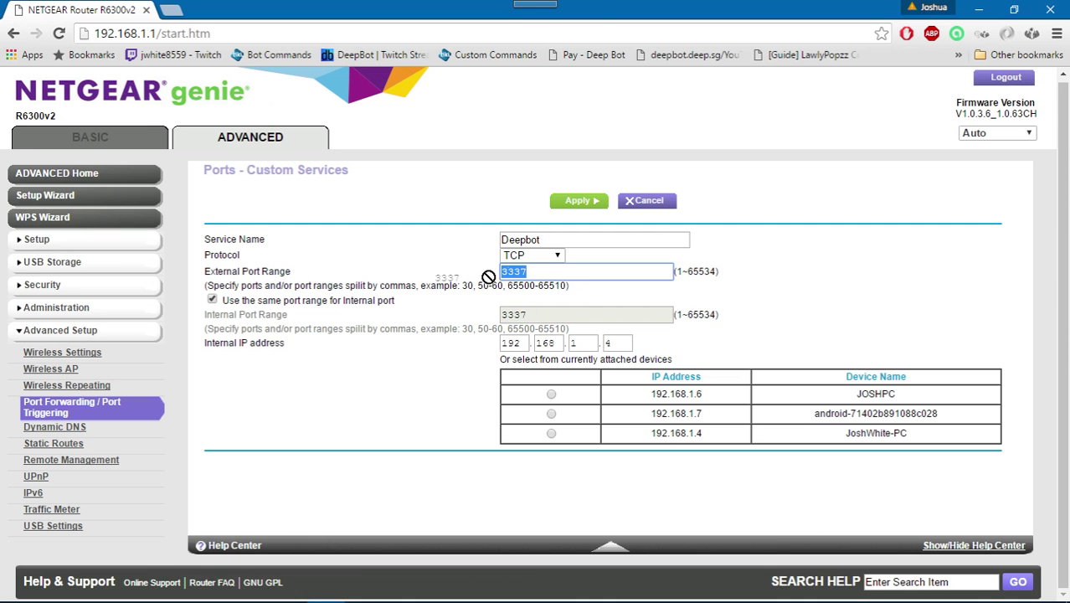
pyautogui.click(577, 273)
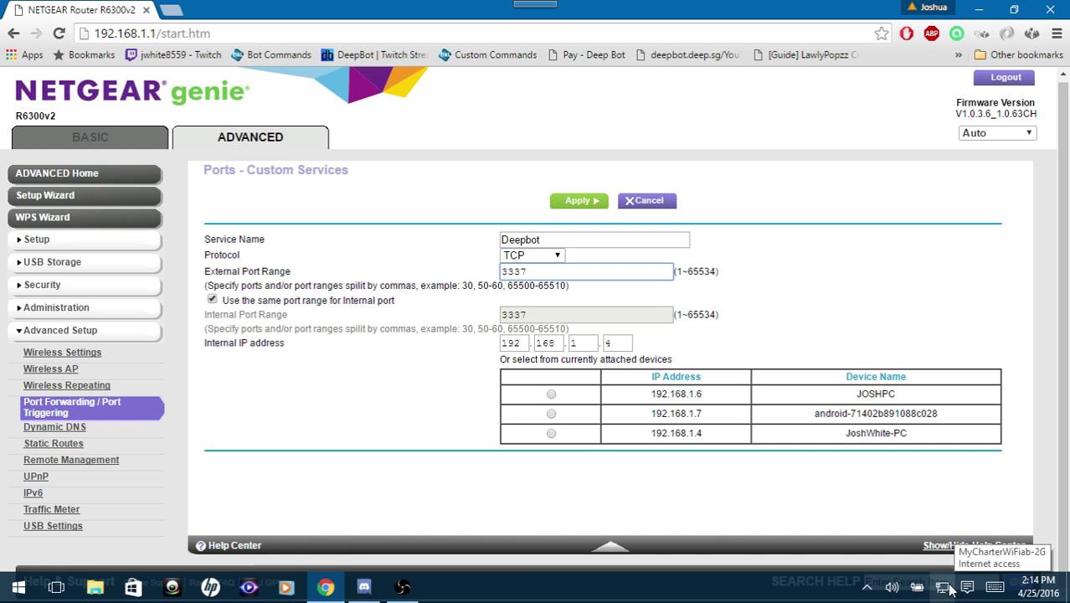
pyautogui.click(948, 590)
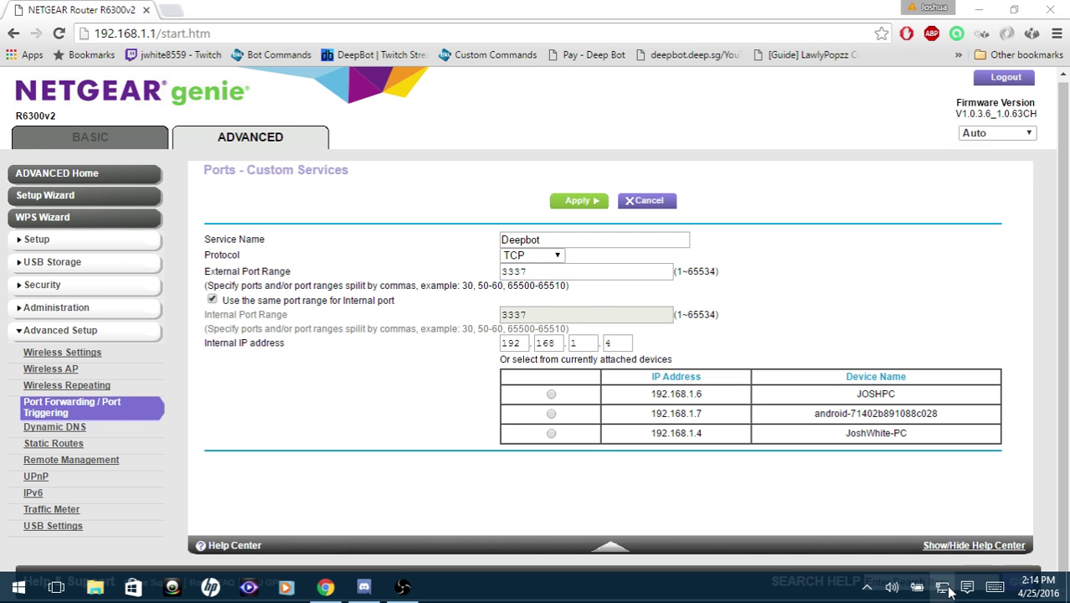
pyautogui.rightClick(943, 591)
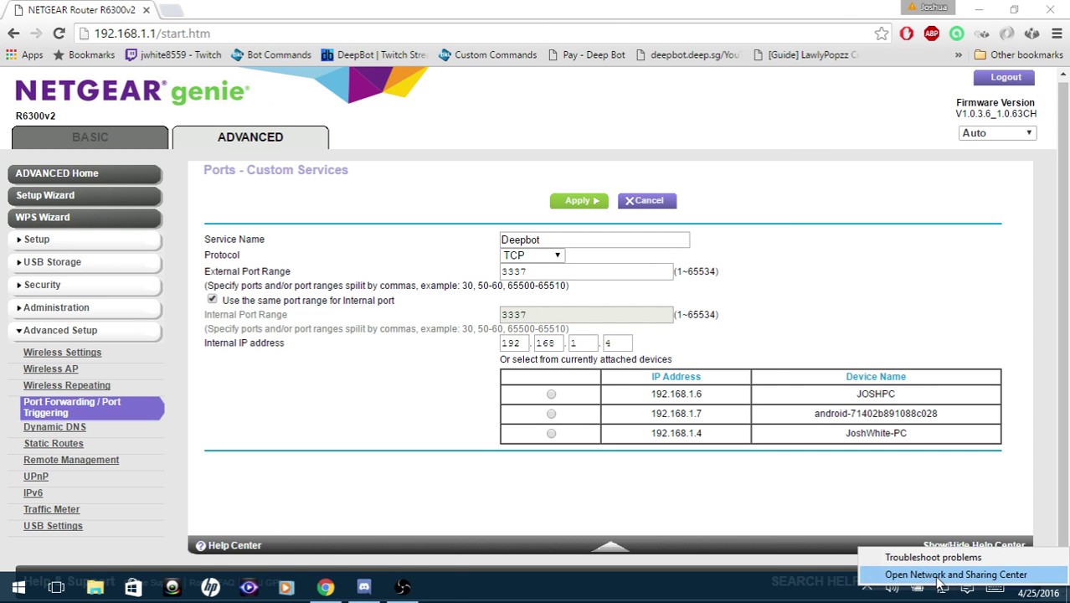
pyautogui.click(950, 574)
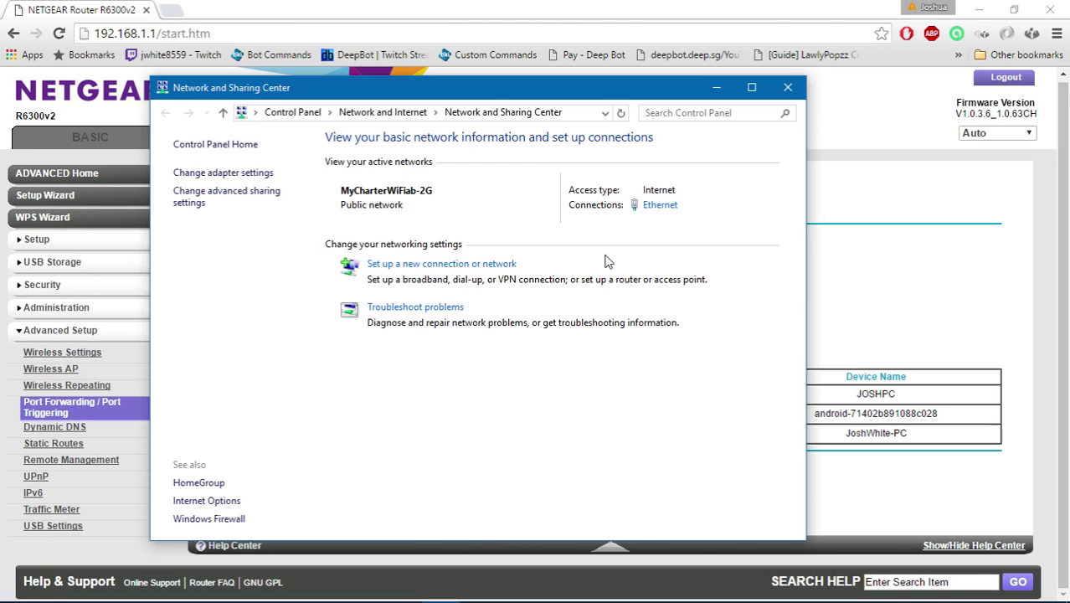
pyautogui.click(658, 207)
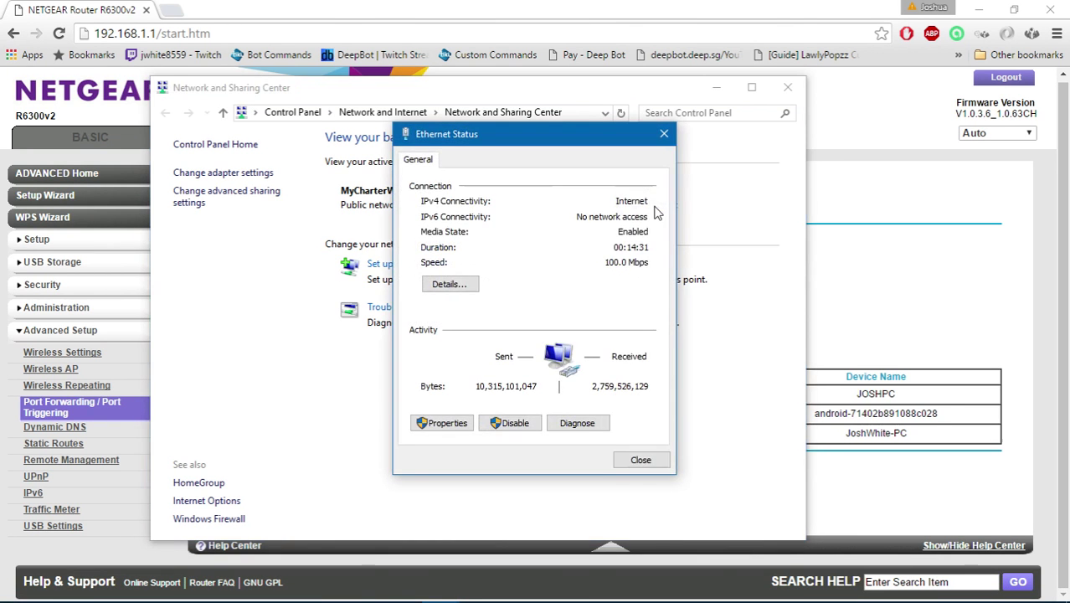
pyautogui.click(451, 283)
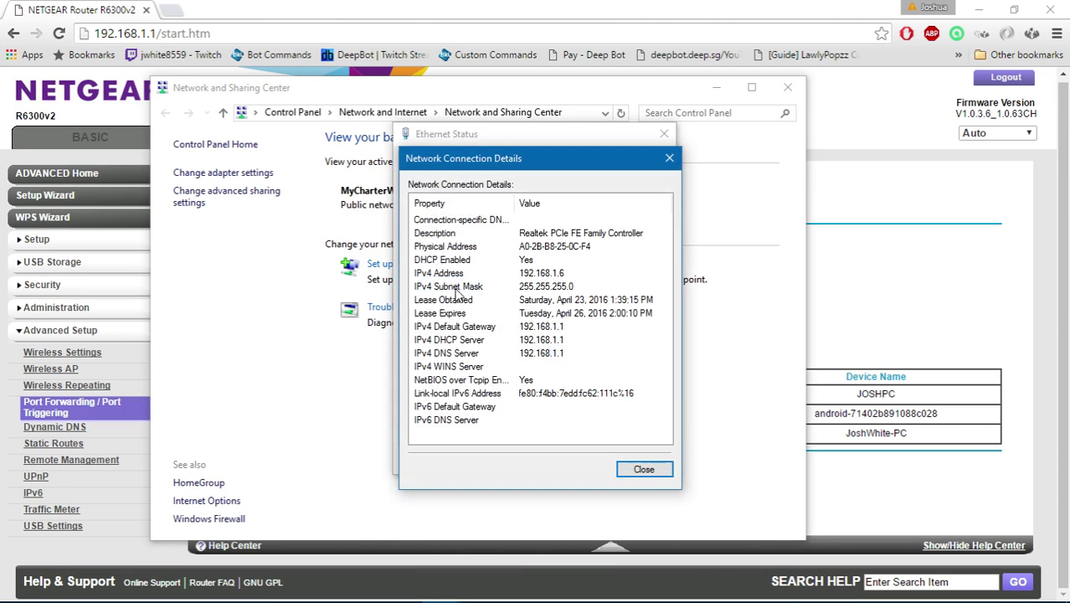
pyautogui.click(521, 274)
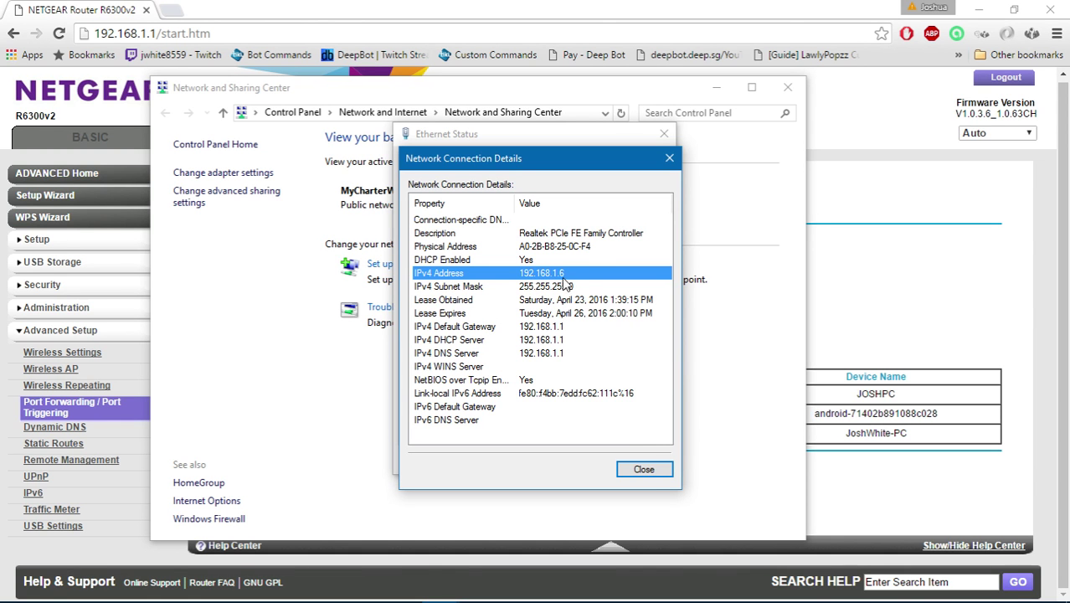
pyautogui.click(642, 470)
pyautogui.click(628, 465)
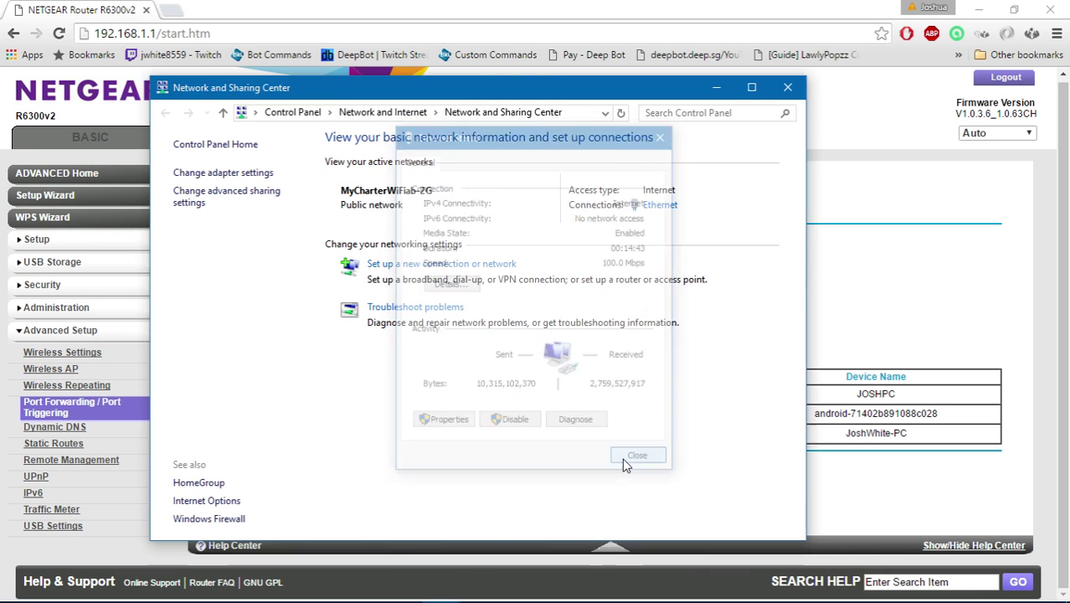
# - Cancel the Deepbot rule edits, keeping 192.168.1.4, and close the Chrome browser
pyautogui.click(787, 87)
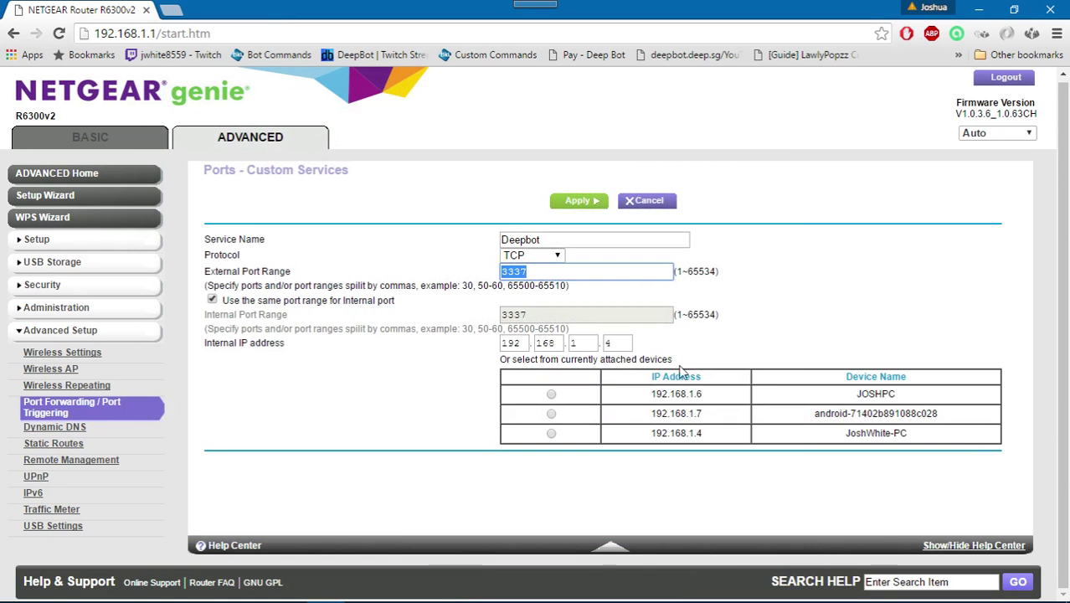
pyautogui.doubleClick(611, 343)
pyautogui.moveTo(611, 343)
pyautogui.mouseDown()
pyautogui.moveTo(650, 342)
pyautogui.moveTo(606, 346)
pyautogui.moveTo(678, 370)
pyautogui.moveTo(549, 344)
pyautogui.moveTo(620, 348)
pyautogui.mouseUp()
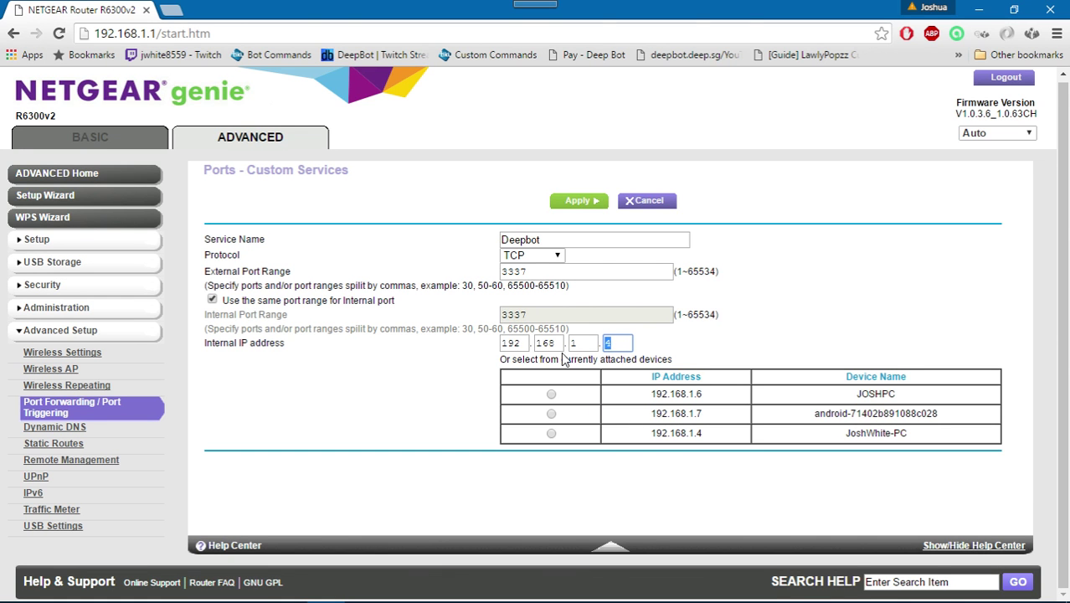
pyautogui.click(652, 204)
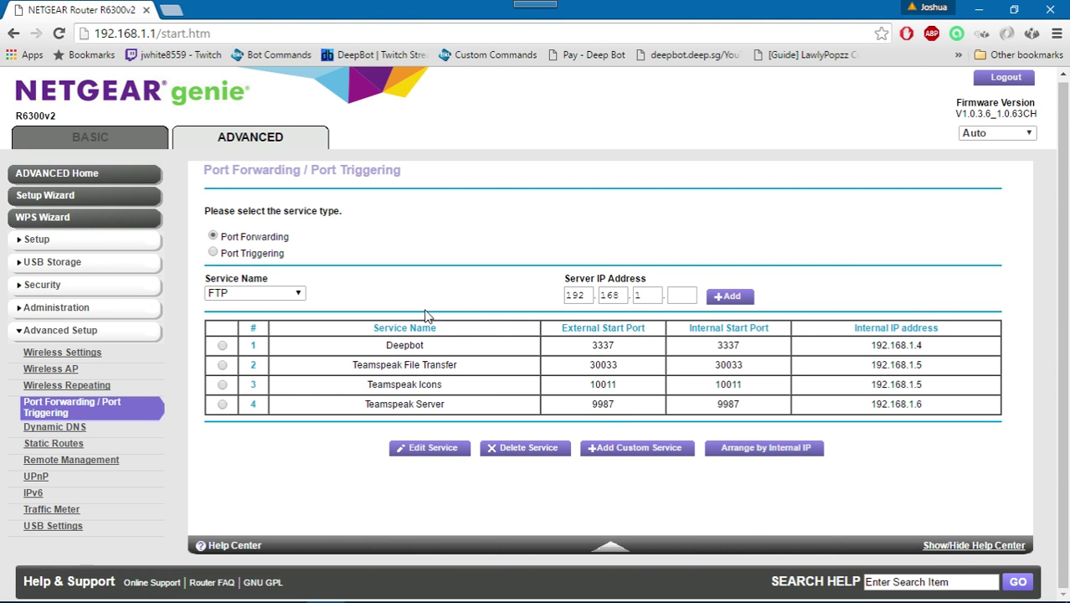
pyautogui.click(147, 10)
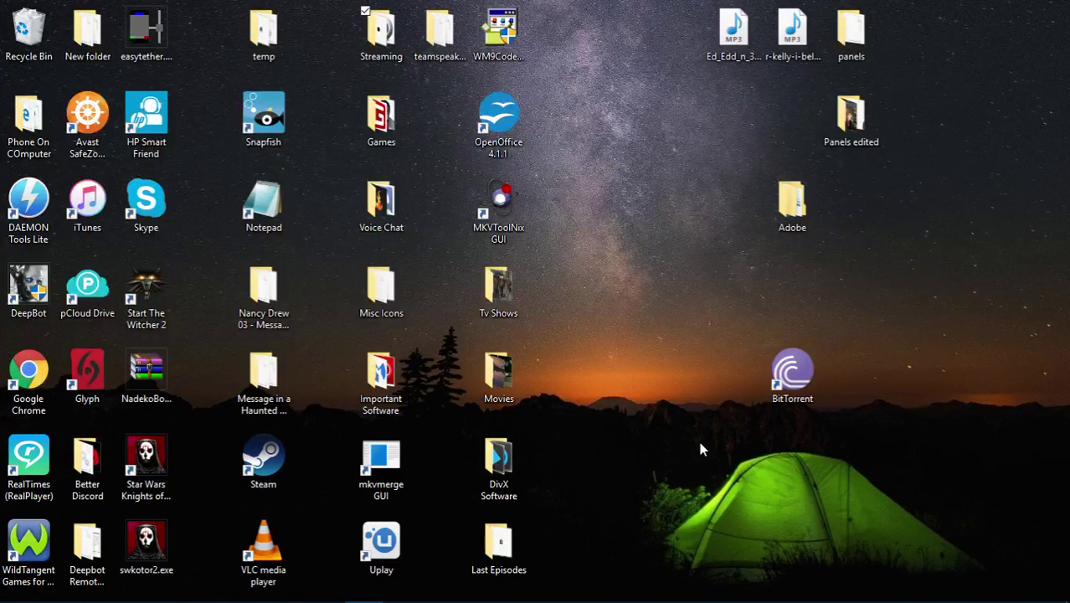
pyautogui.moveTo(393, 596)
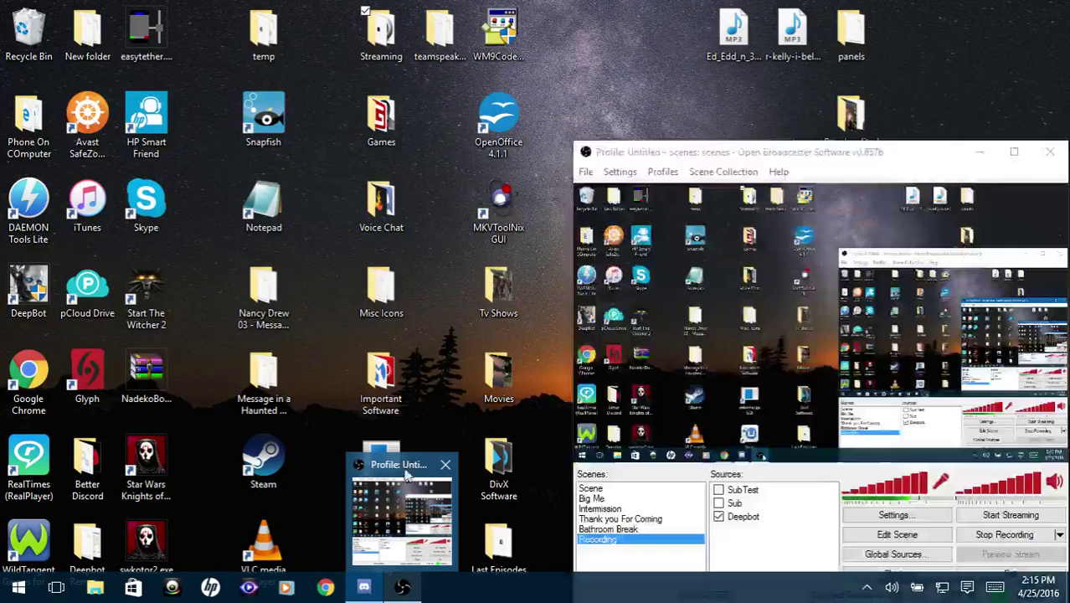
pyautogui.click(405, 476)
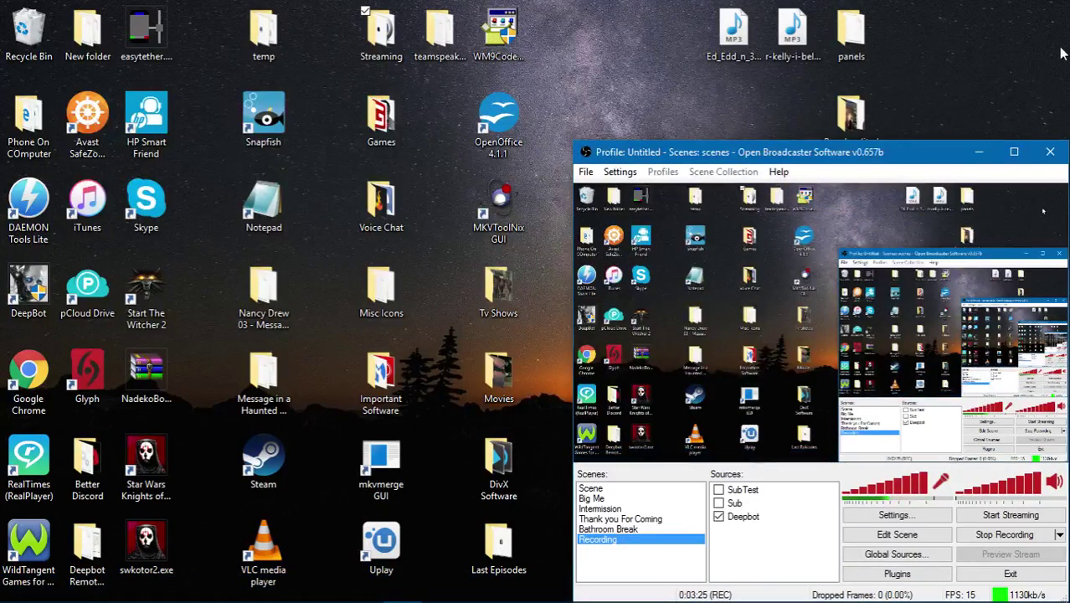
pyautogui.click(971, 153)
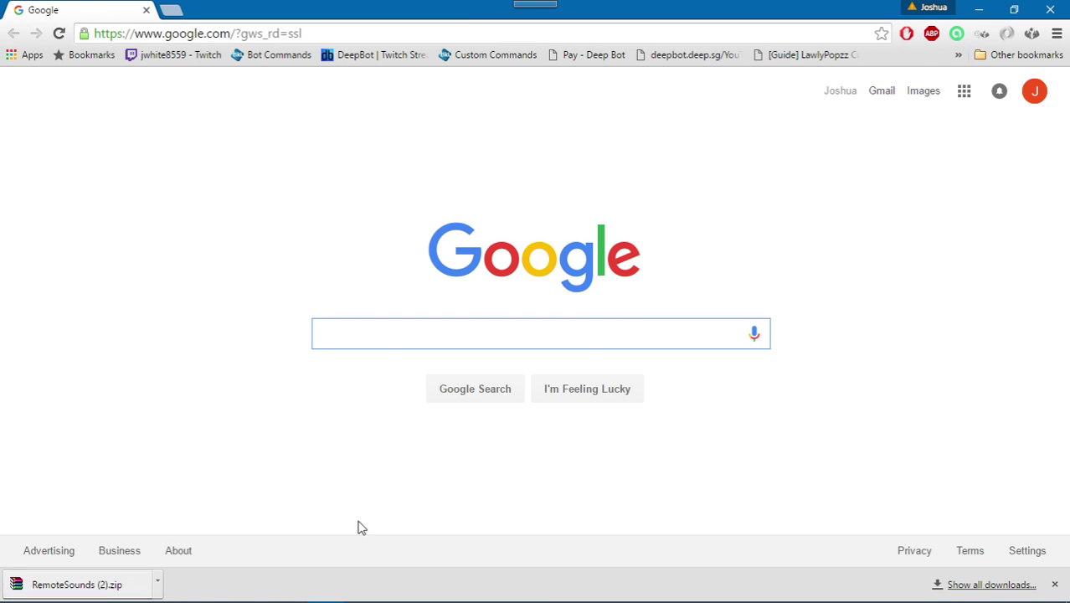
pyautogui.click(978, 10)
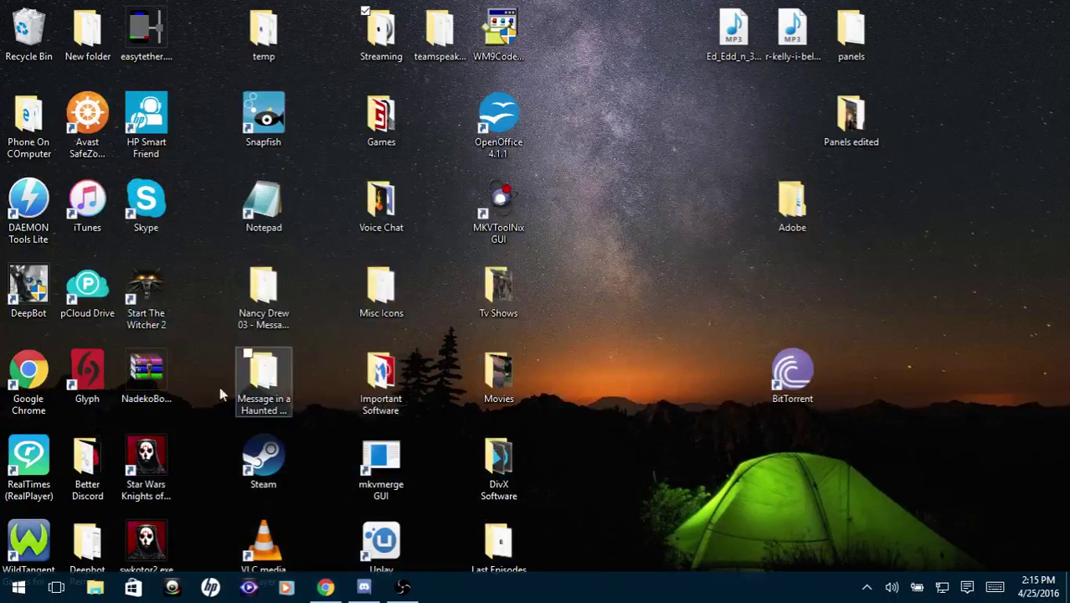
# - Move the Deepbot Remote Sounds folder to the top row, open it and run NotificationSounds.exe
pyautogui.doubleClick(387, 31)
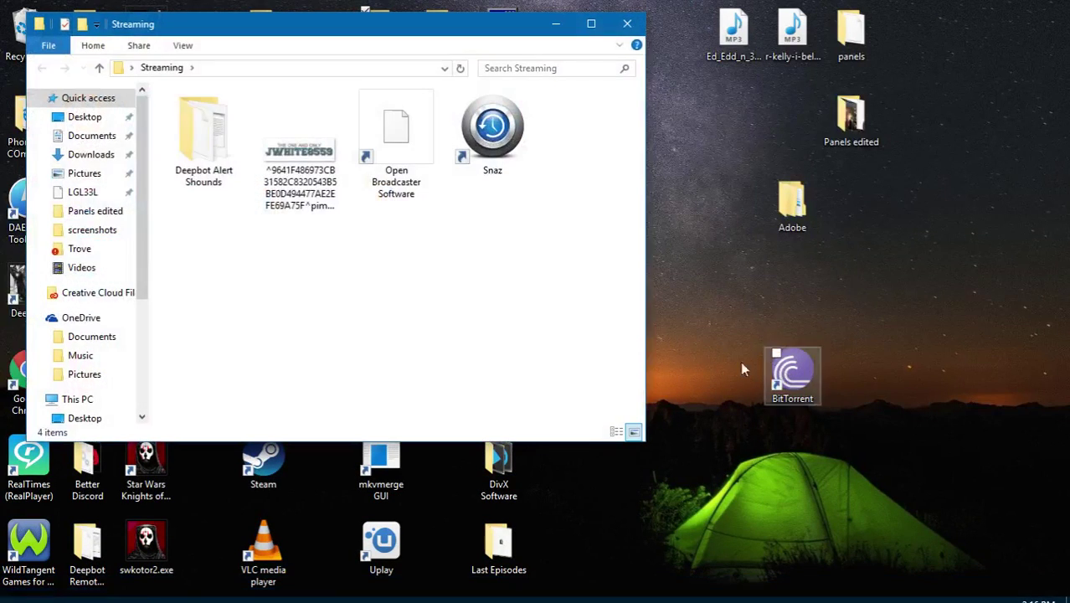
pyautogui.doubleClick(191, 137)
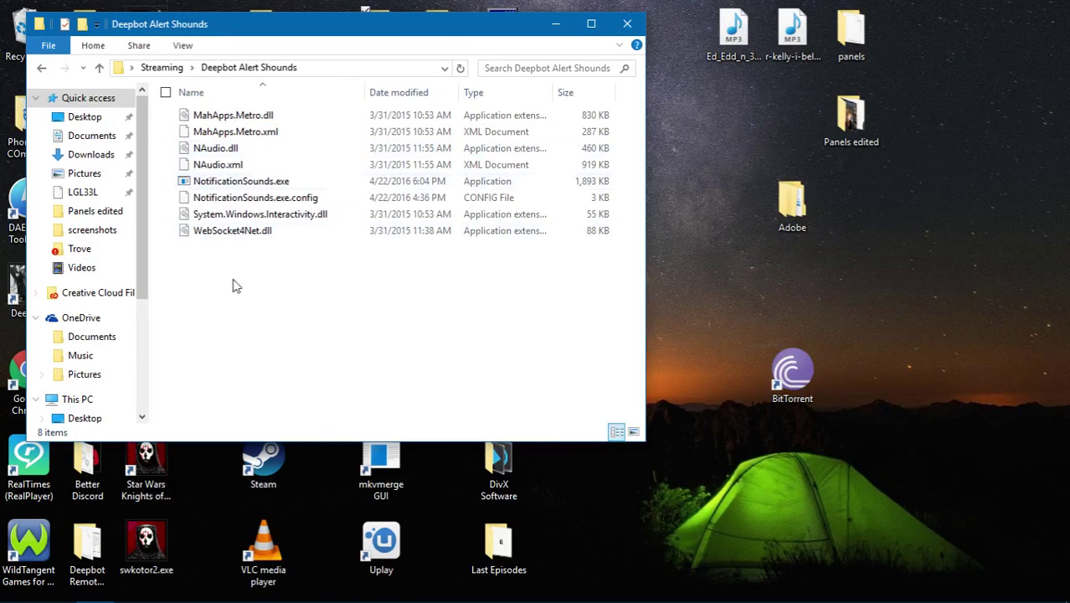
pyautogui.click(627, 24)
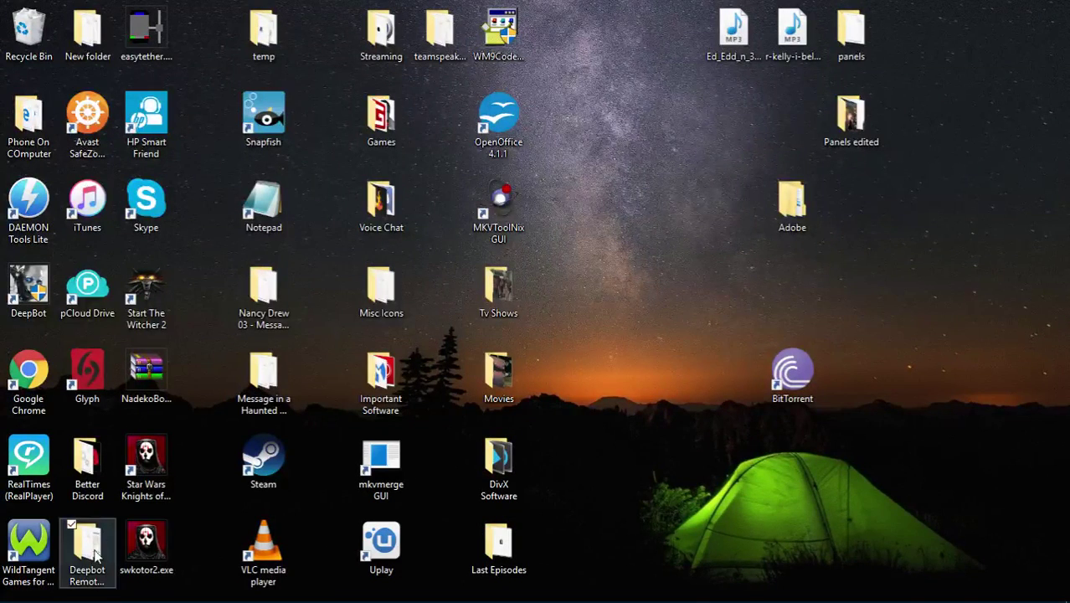
pyautogui.moveTo(90, 552); pyautogui.dragTo(619, 33)
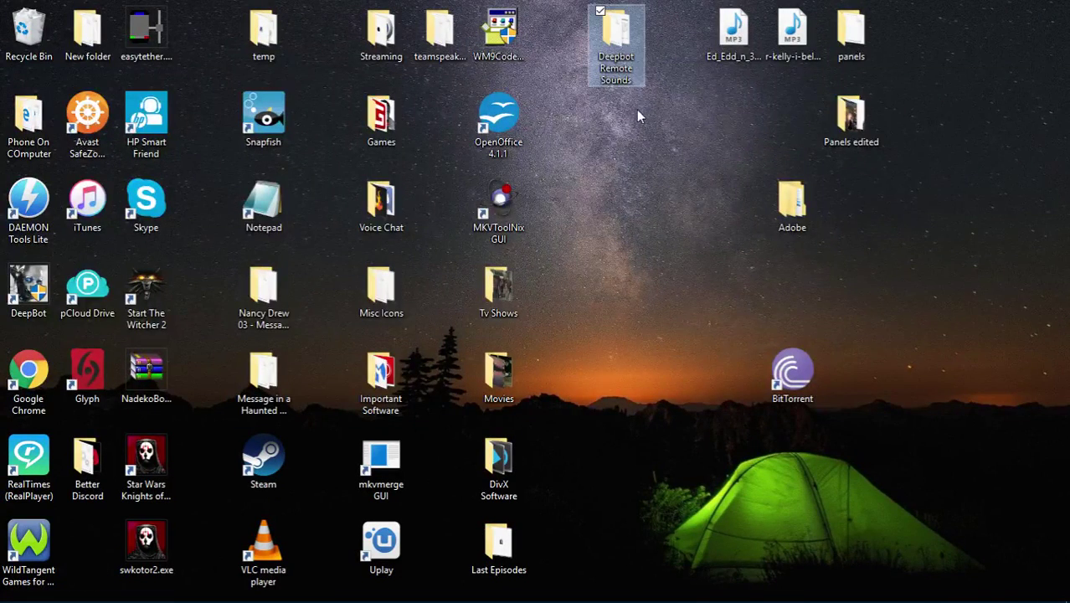
pyautogui.doubleClick(620, 30)
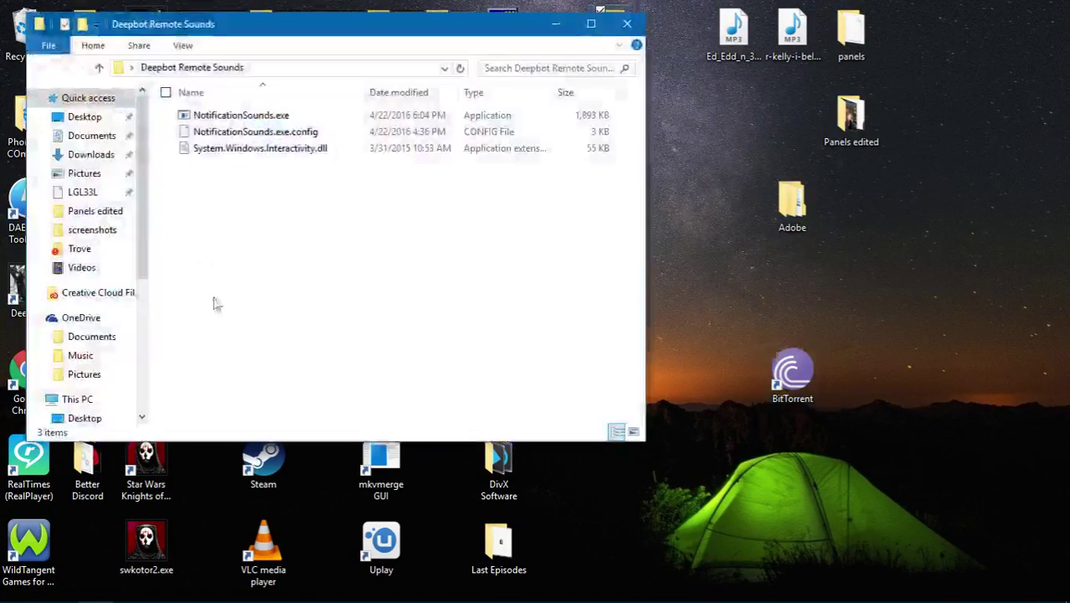
pyautogui.doubleClick(243, 117)
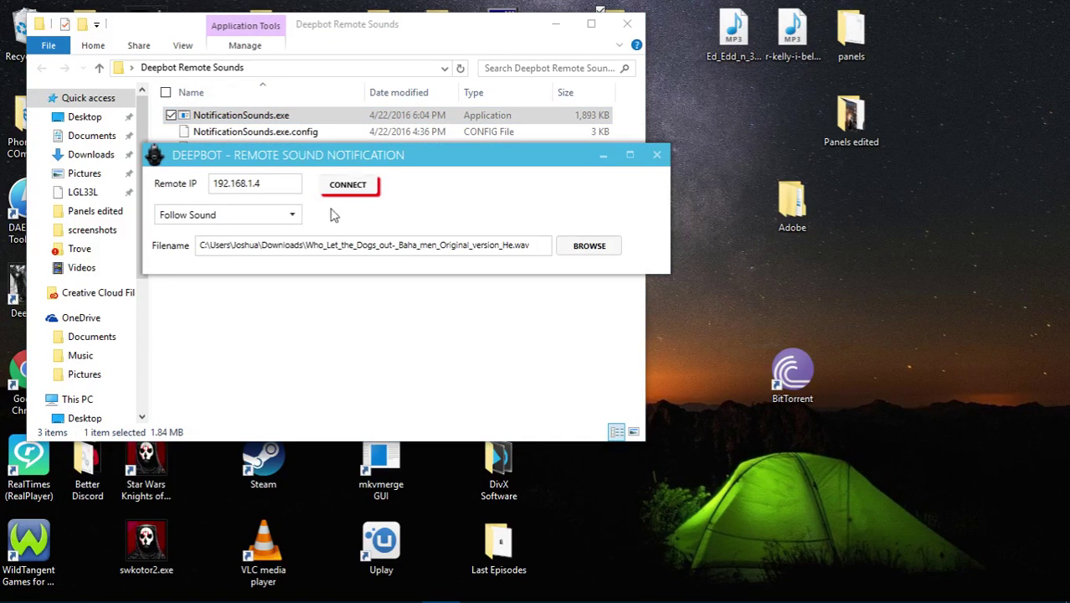
# - Confirm the Remote IP reads 192.168.1.4 and connect to the host PC
pyautogui.moveTo(278, 181); pyautogui.dragTo(194, 194)
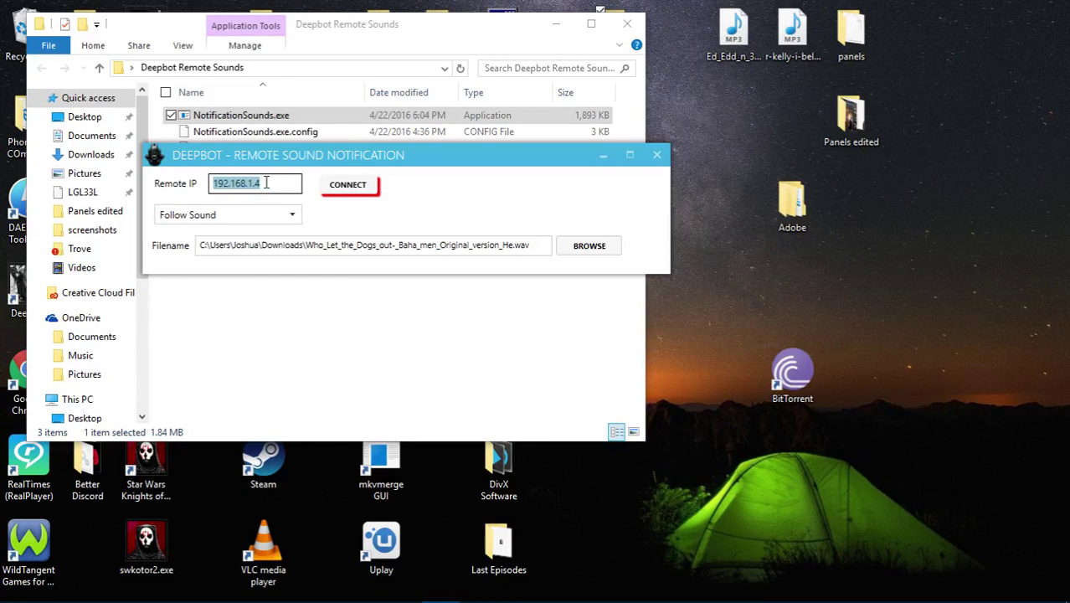
pyautogui.moveTo(280, 182); pyautogui.dragTo(191, 182)
pyautogui.click(345, 186)
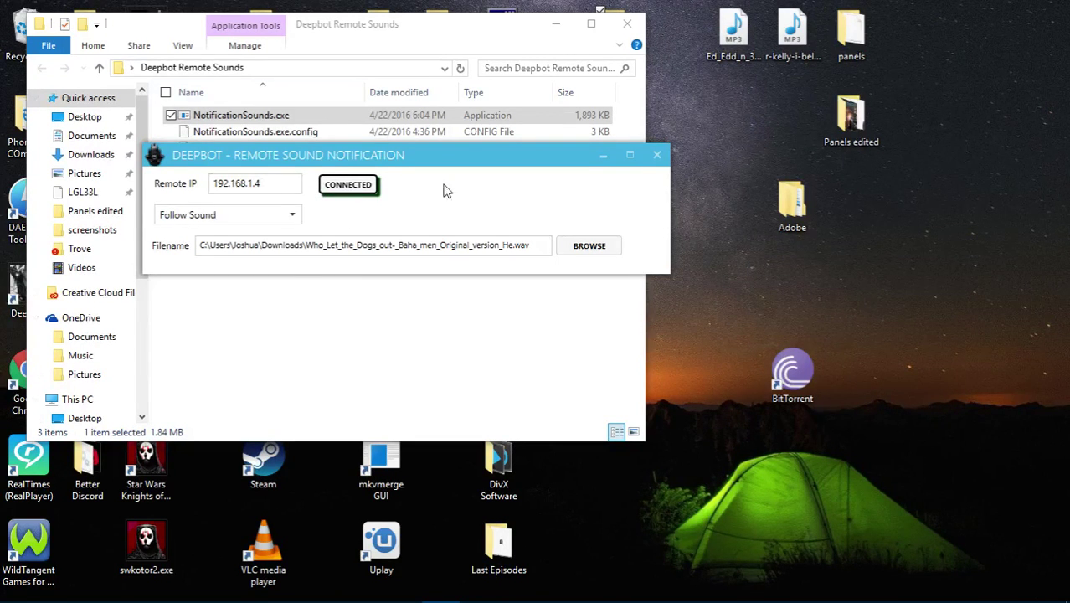
pyautogui.click(219, 215)
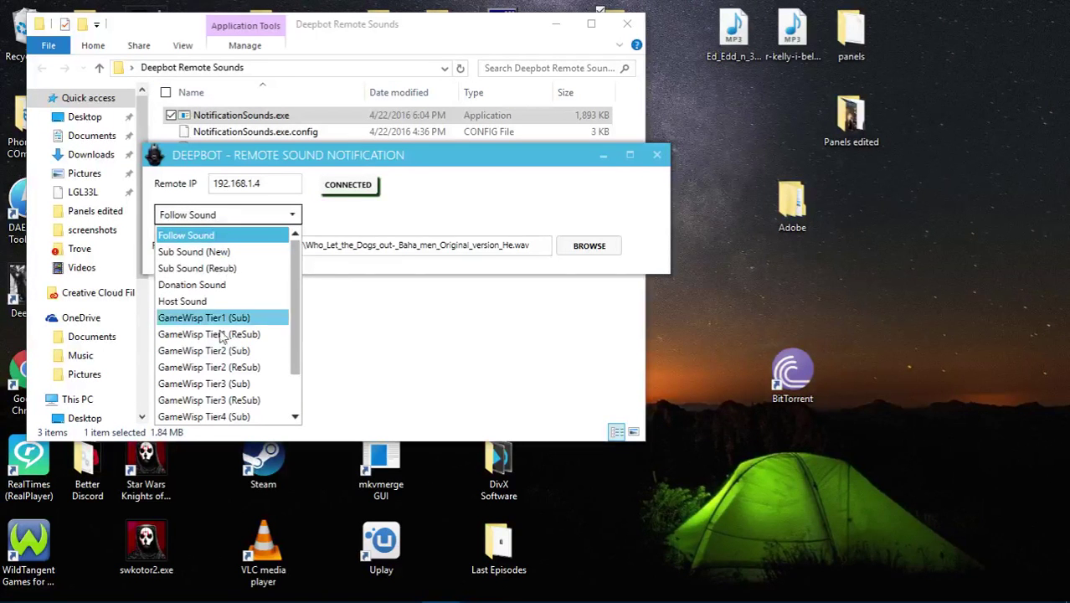
pyautogui.scroll(-1, 220, 335)
pyautogui.scroll(1, 218, 343)
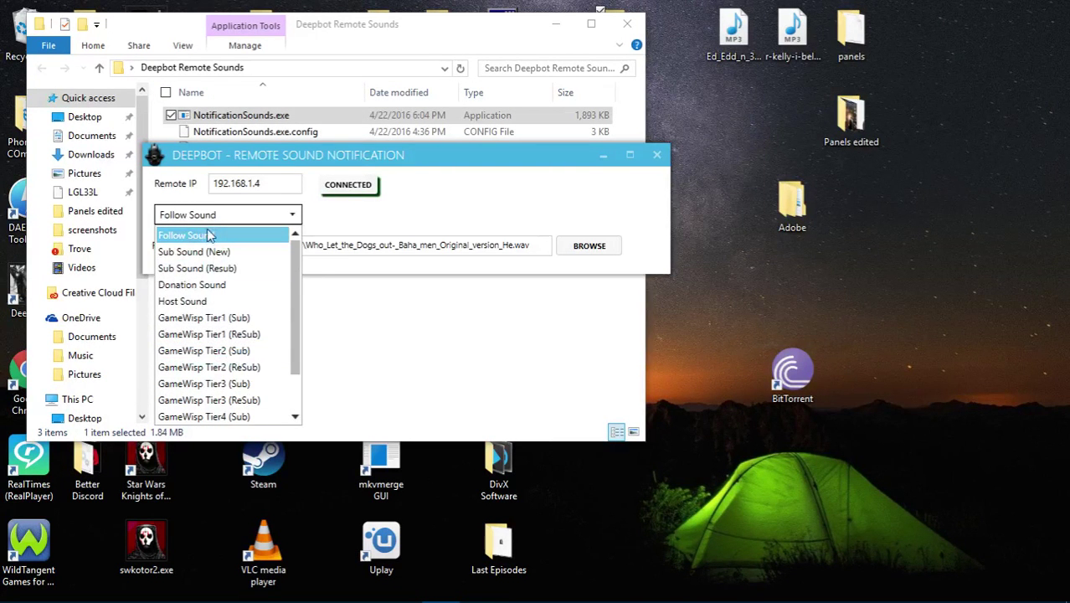
pyautogui.scroll(-1, 193, 377)
pyautogui.scroll(1, 191, 383)
pyautogui.click(210, 237)
pyautogui.click(255, 215)
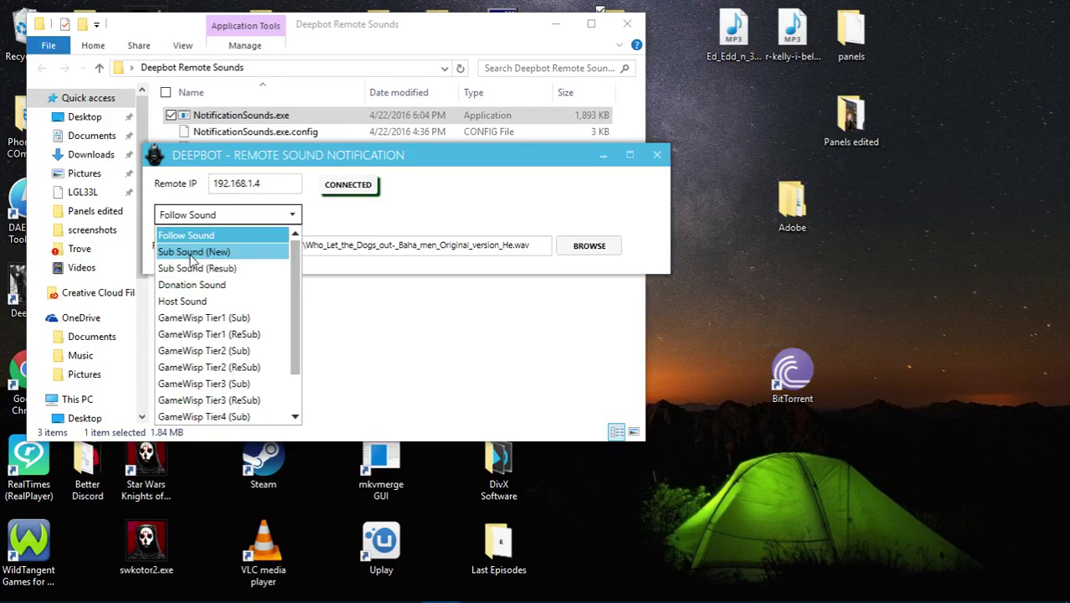
pyautogui.click(193, 286)
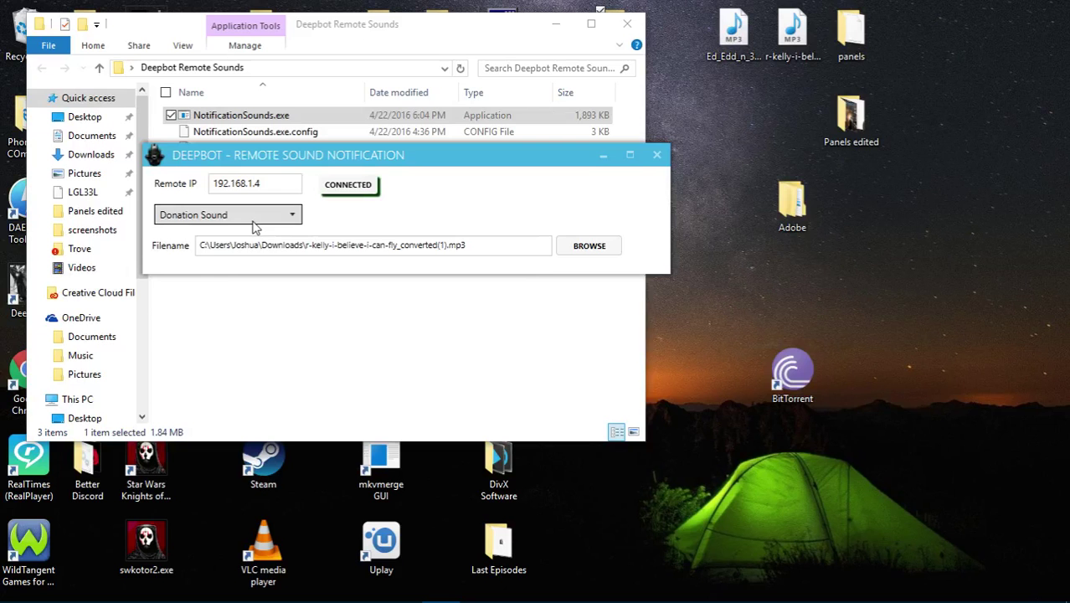
pyautogui.click(254, 219)
pyautogui.click(218, 271)
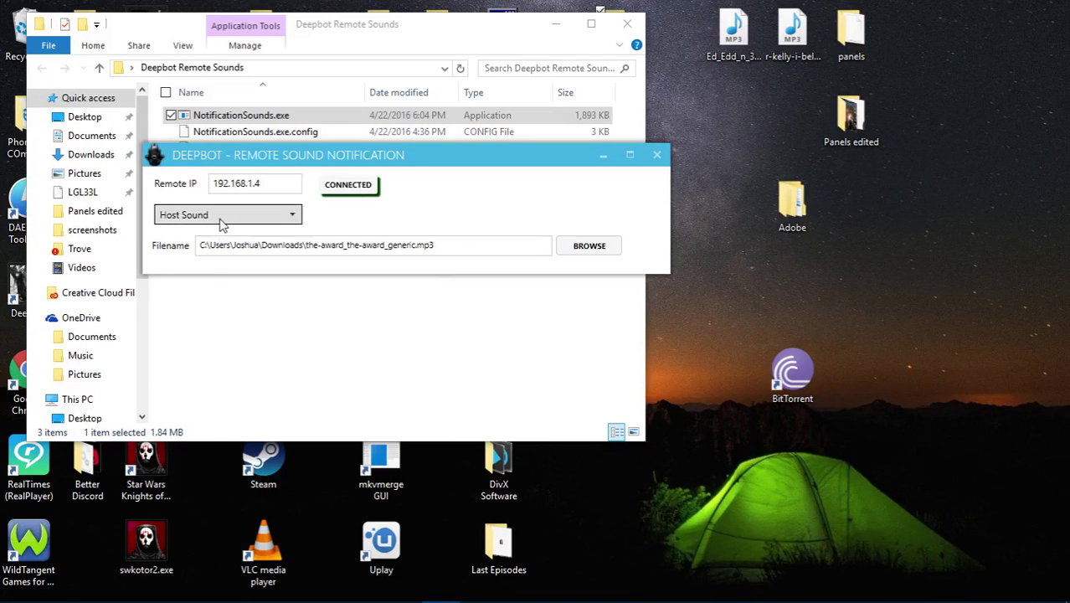
pyautogui.click(226, 214)
pyautogui.click(210, 270)
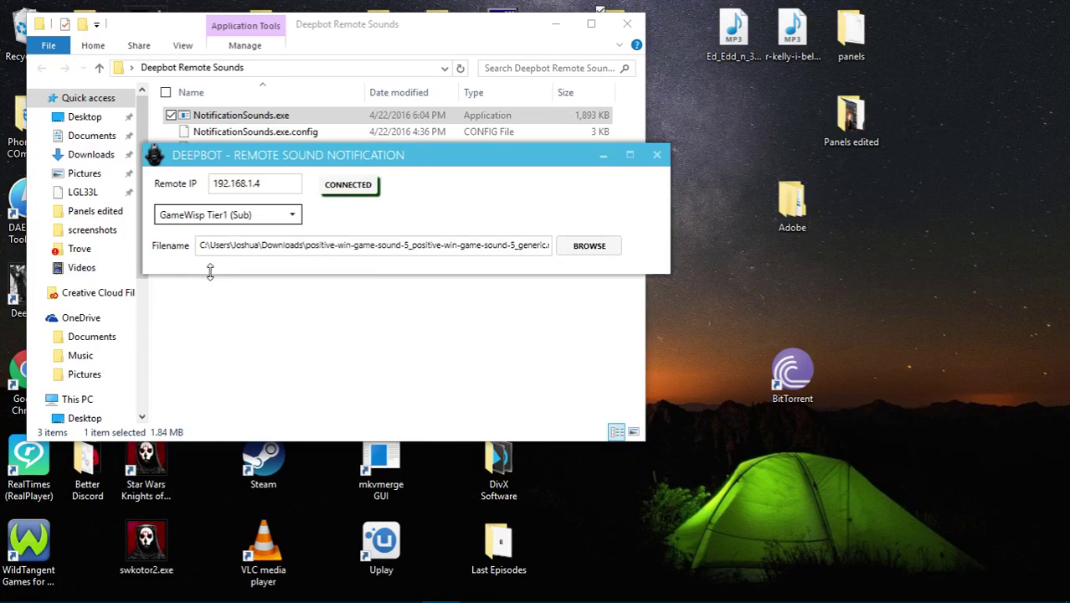
pyautogui.click(226, 215)
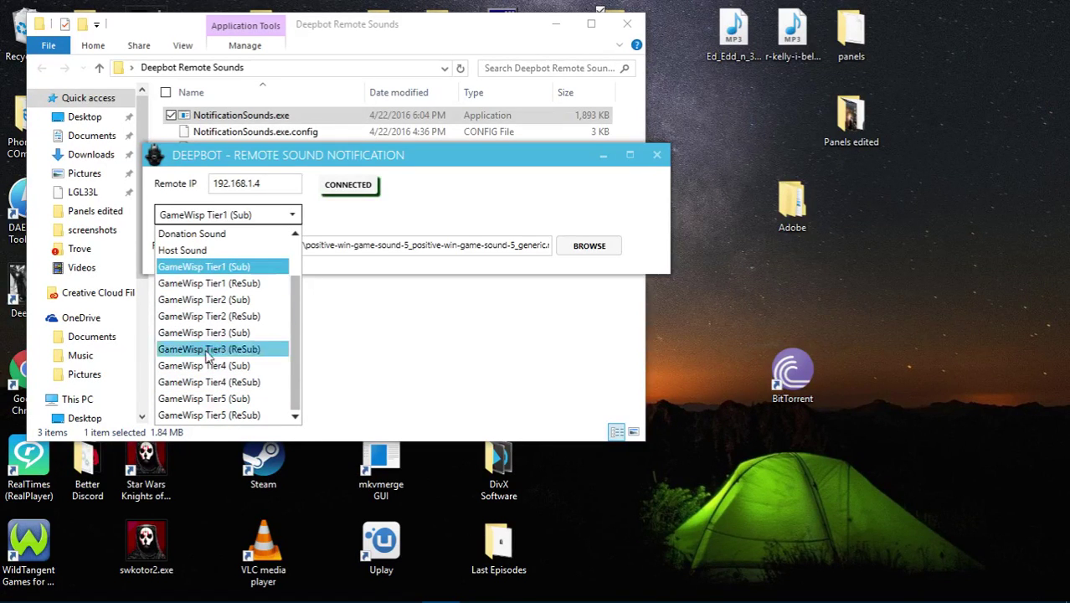
pyautogui.scroll(1, 224, 259)
pyautogui.click(225, 234)
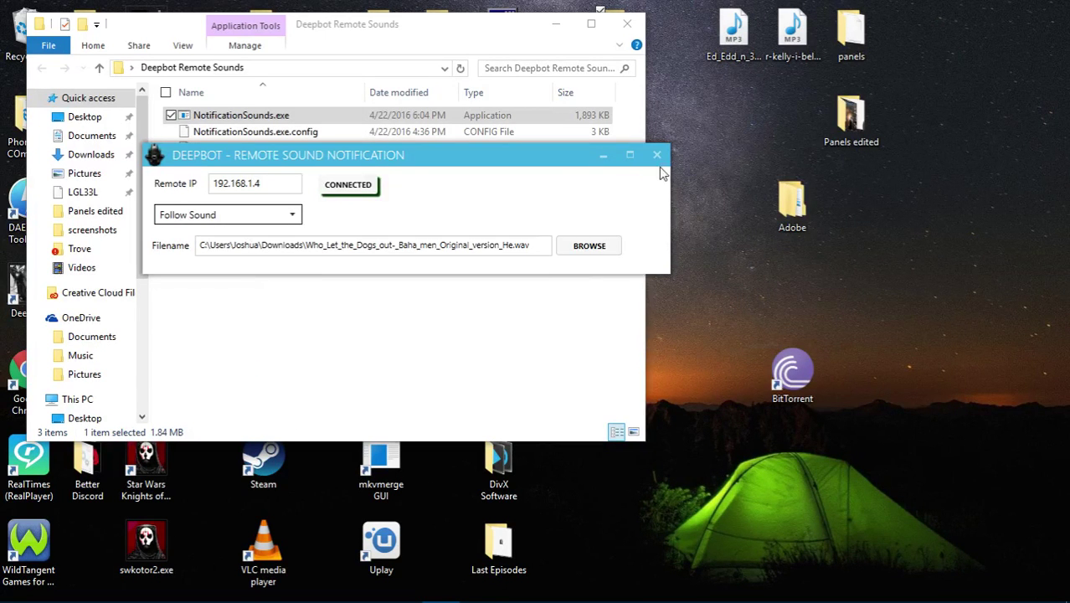
# - Minimize the DeepBot Remote Sound Notification window to reveal the Deepbot Remote Sounds folder
pyautogui.click(604, 157)
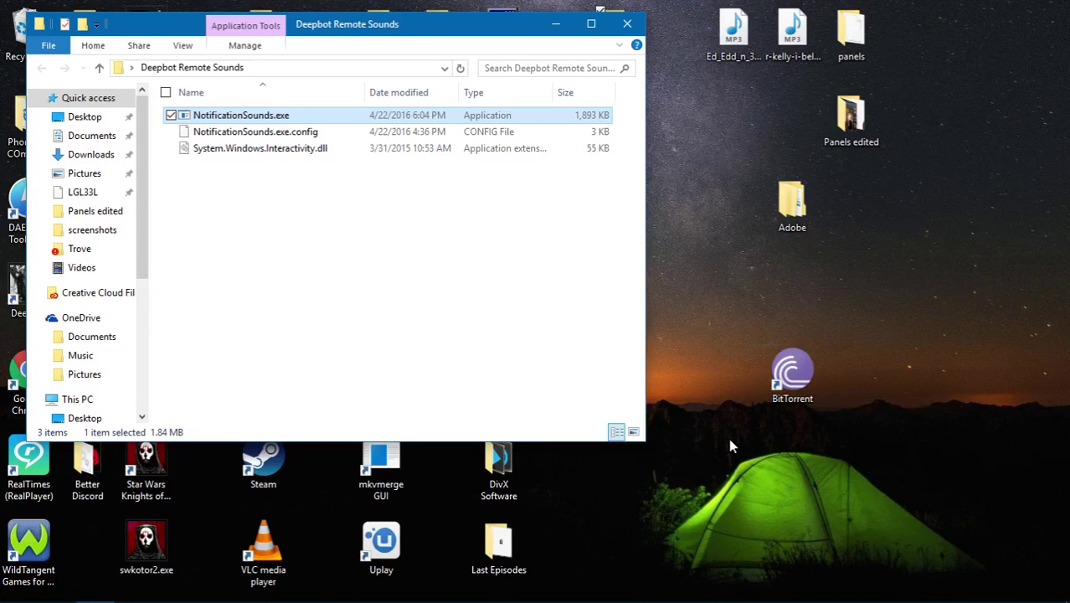
pyautogui.moveTo(393, 600)
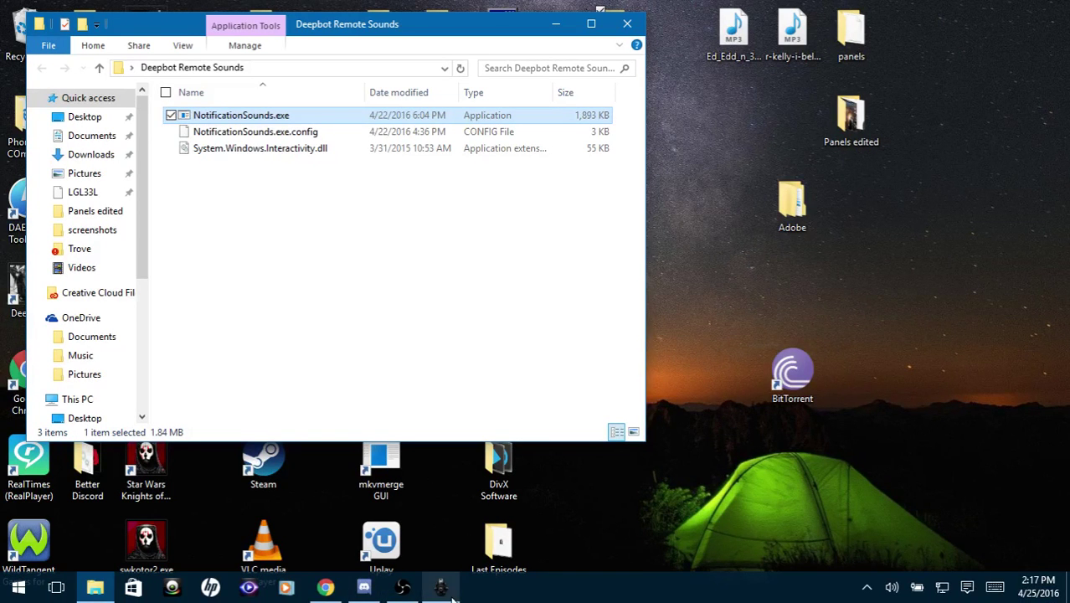
# - Restore the notification window and browse the alert sound types, leaving Follow Sound unchanged
pyautogui.click(439, 588)
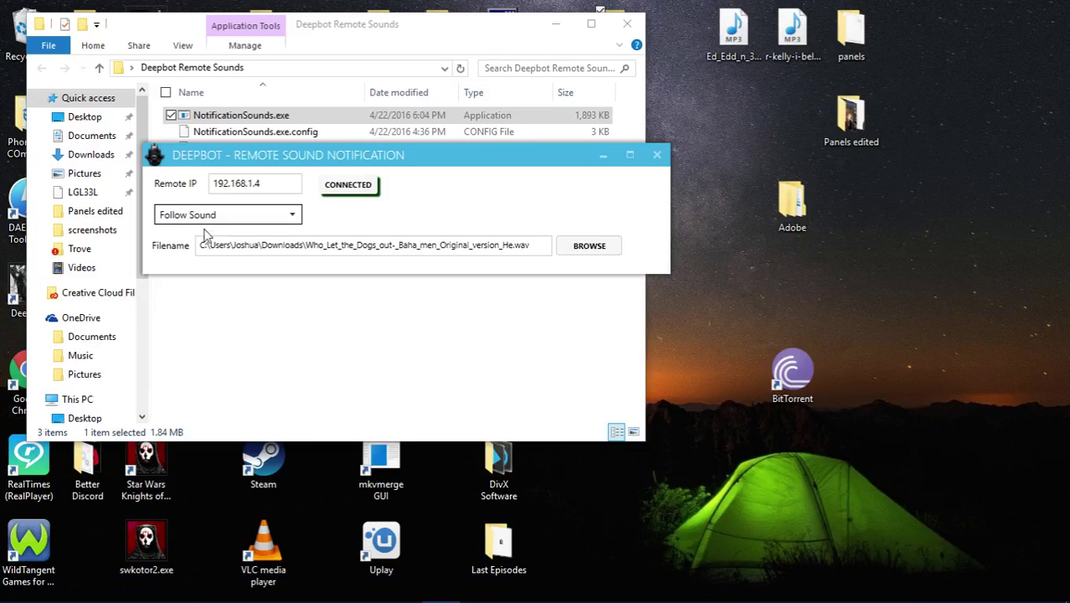
pyautogui.click(212, 221)
pyautogui.scroll(-1, 209, 316)
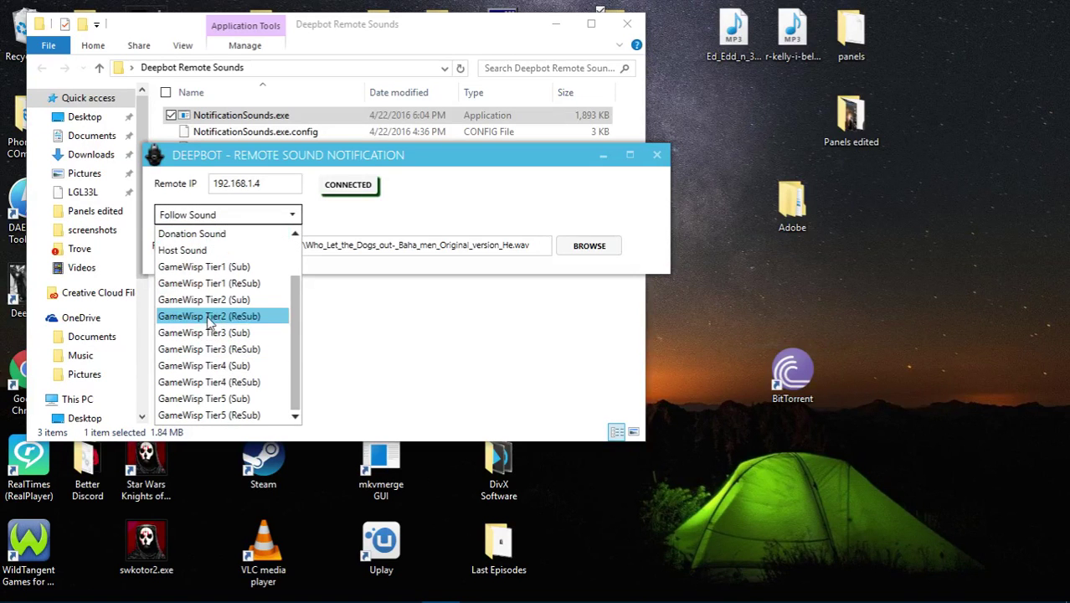
pyautogui.click(450, 203)
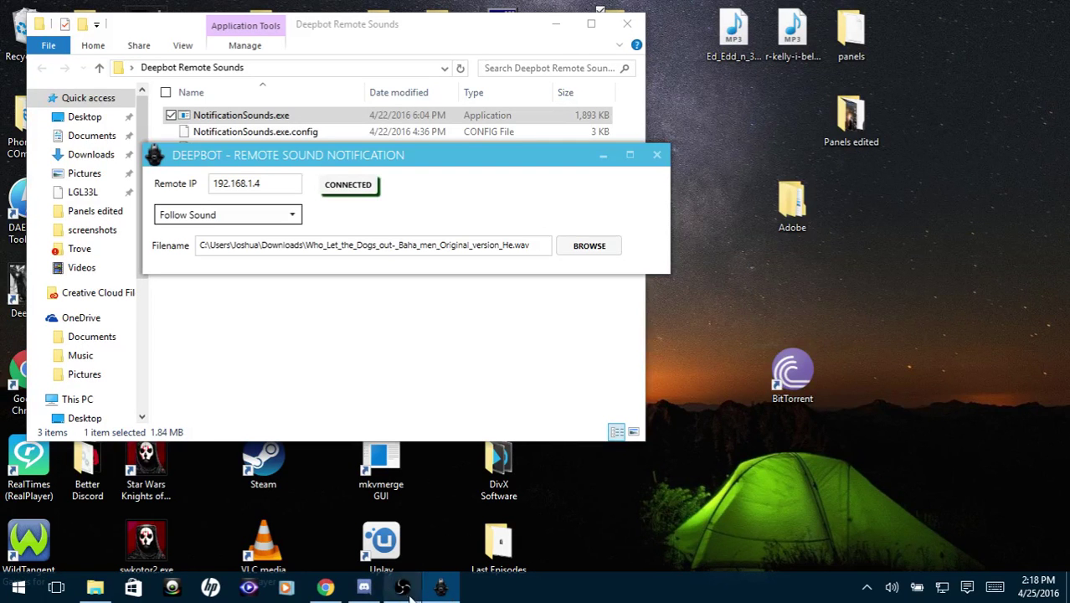
# - Switch between the Deepbot and OBS windows, finishing with the recording OBS window in front
pyautogui.click(404, 588)
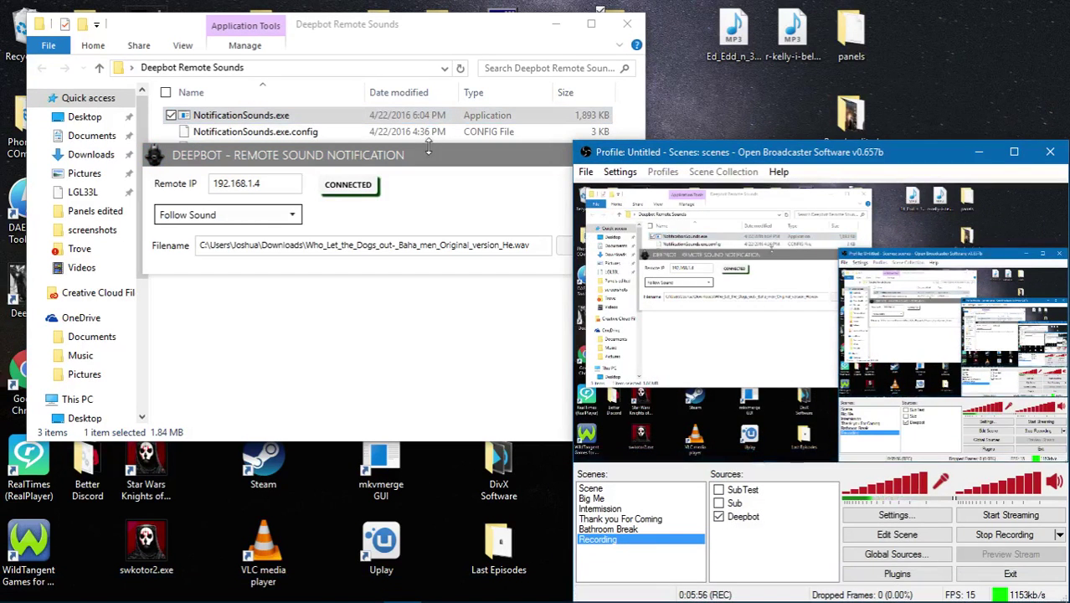
pyautogui.click(428, 156)
pyautogui.click(619, 335)
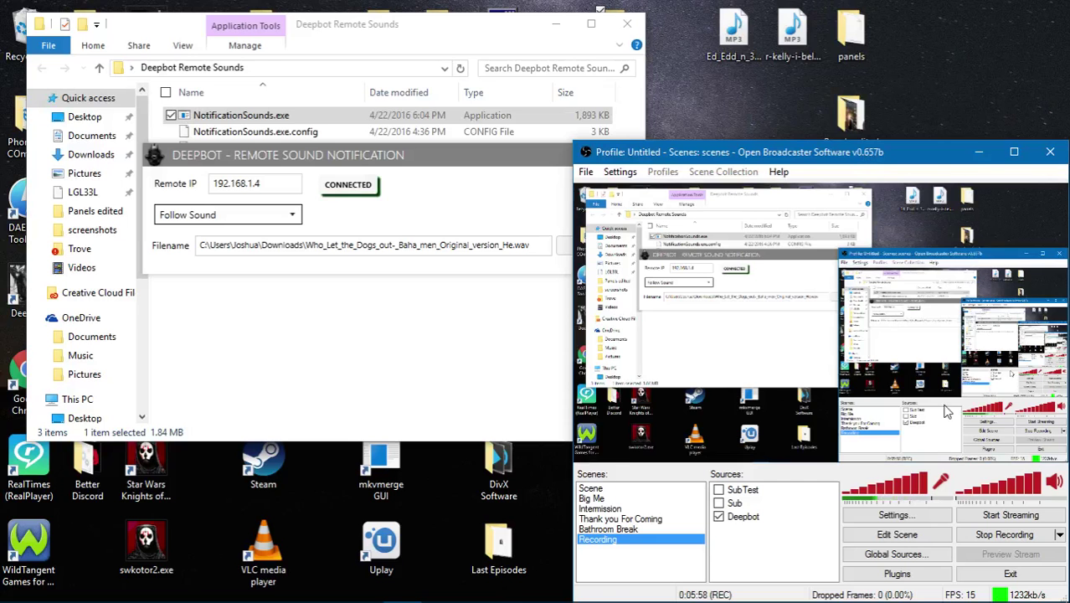